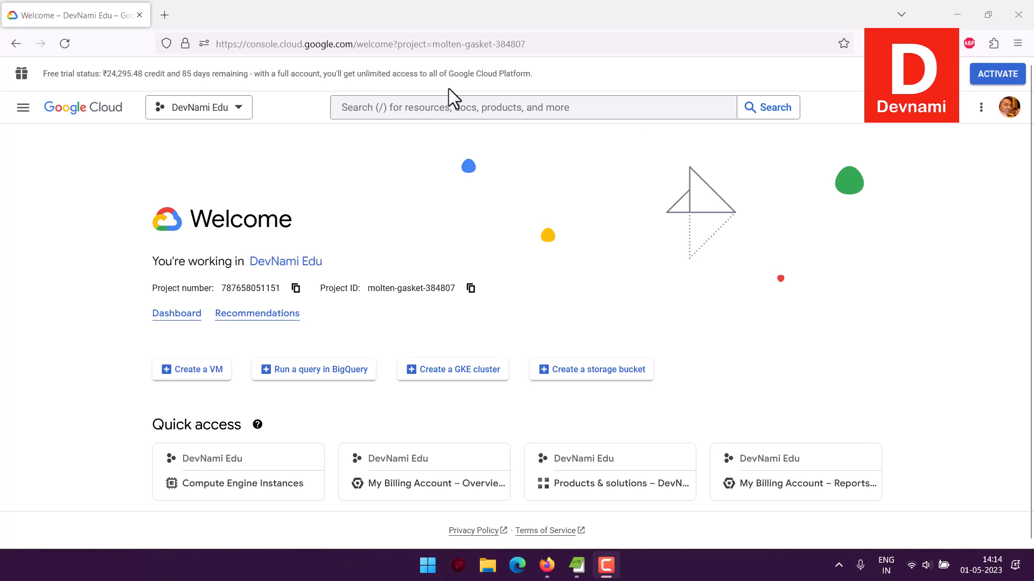
Go to the Compute Engine VM instances page and start creating a new instance.
click(23, 111)
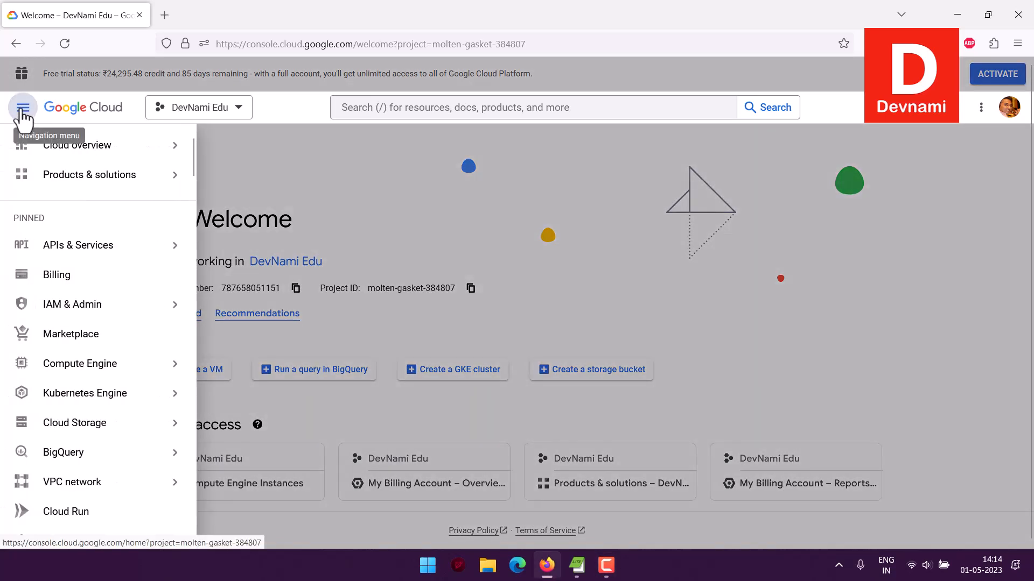
mouse_move(24, 371)
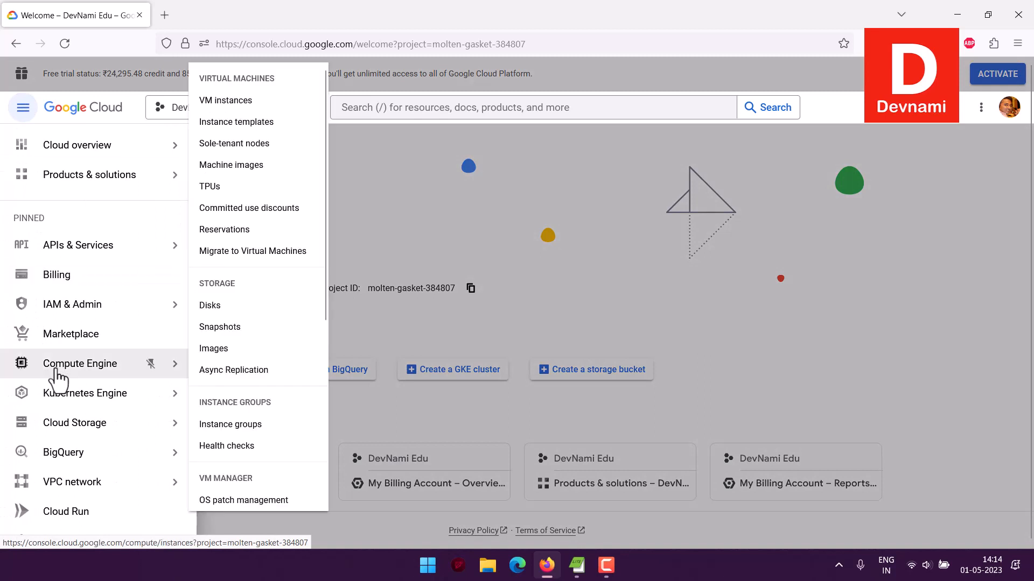
click(271, 103)
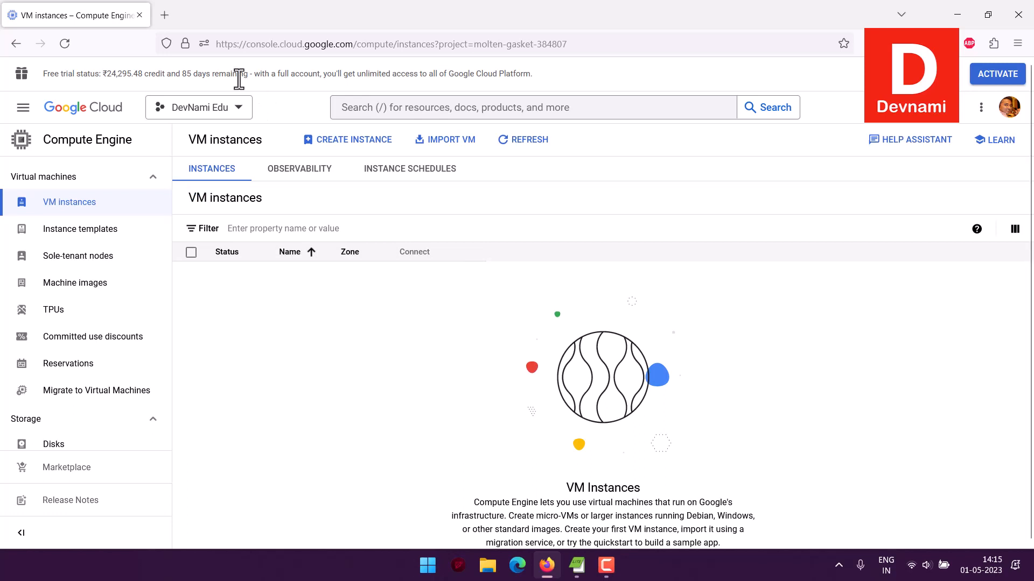
scroll(109, 321, down, 2)
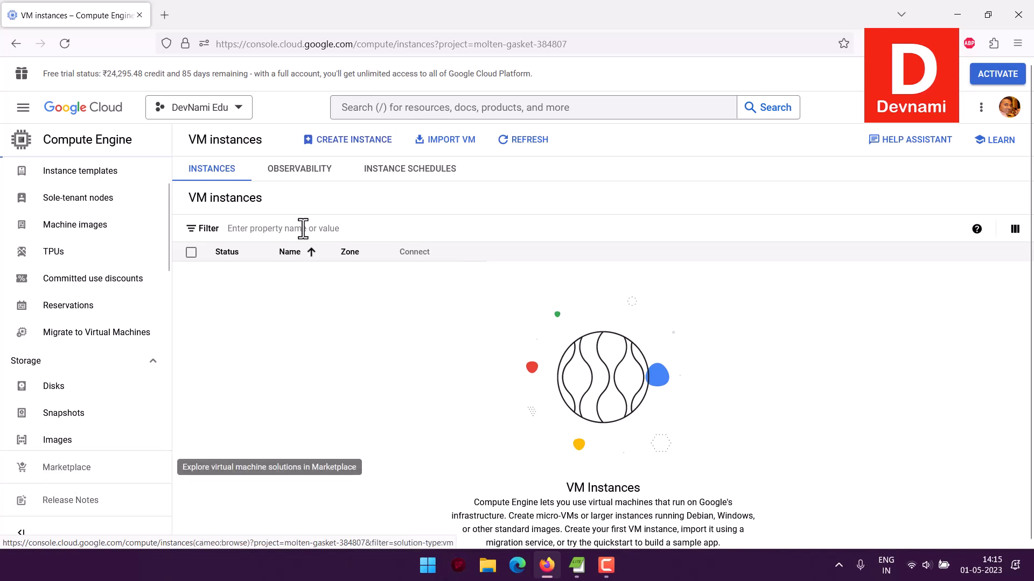
click(343, 141)
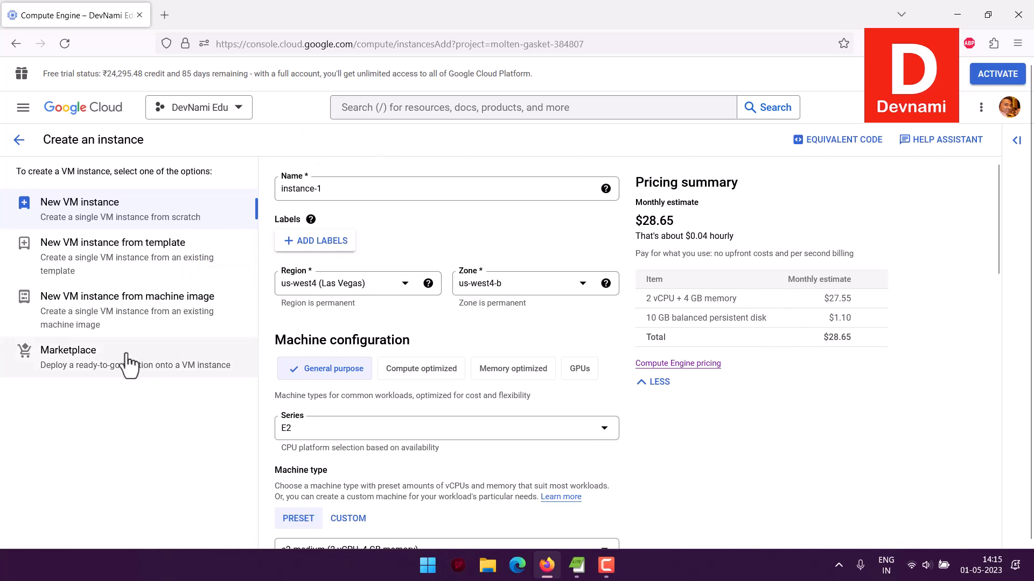
Search the Marketplace's free virtual machine solutions for neo4j and open the Neo4j Community Edition listing by Google Click to Deploy.
click(89, 358)
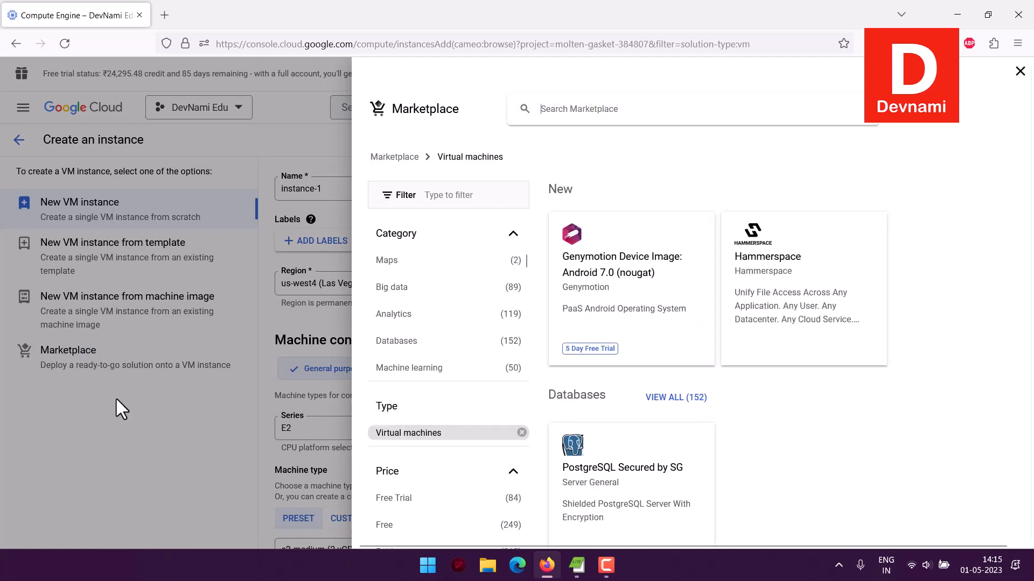
click(461, 525)
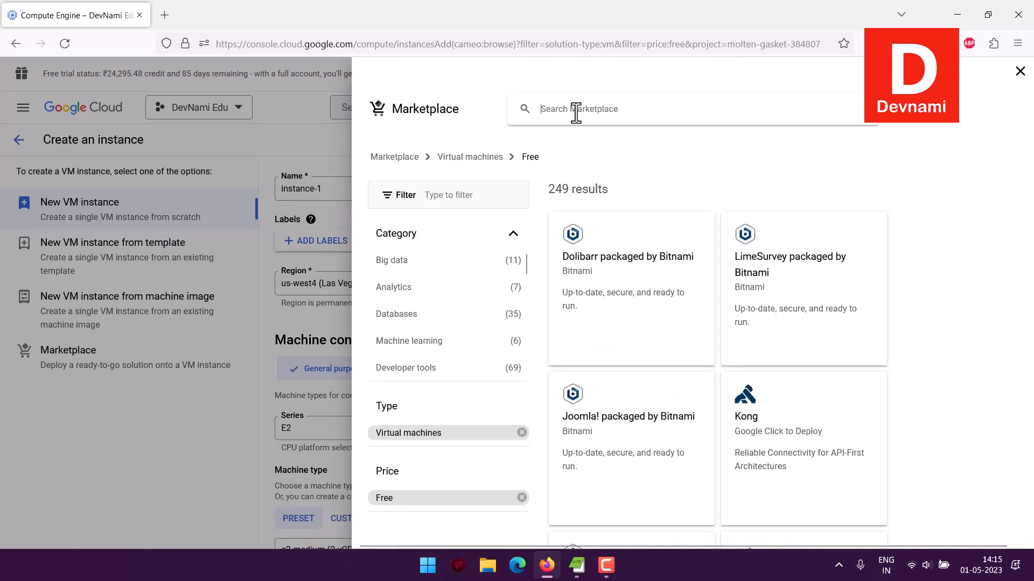
click(576, 113)
text(ndo)
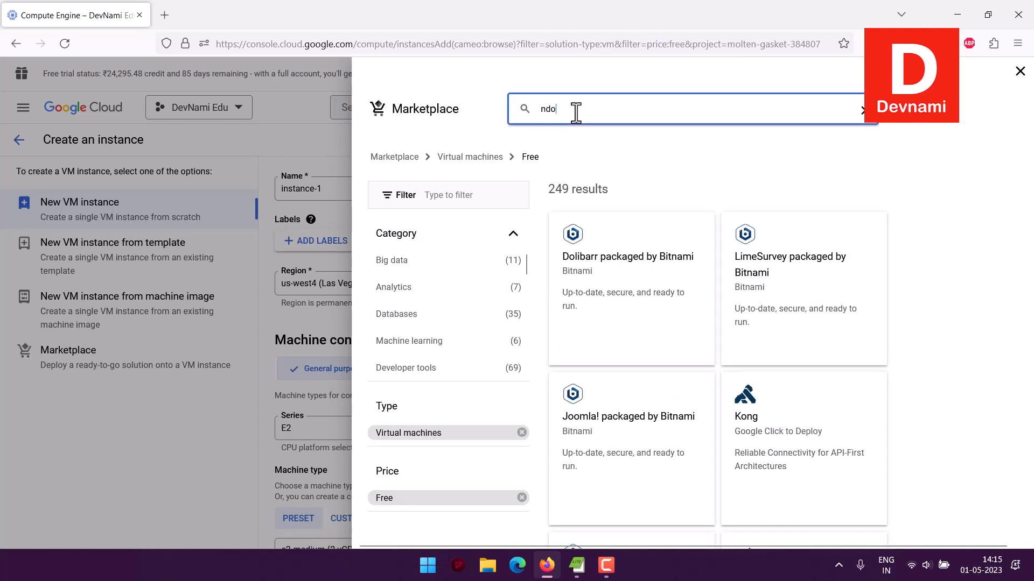
key(BackSpace)
key(BackSpace)
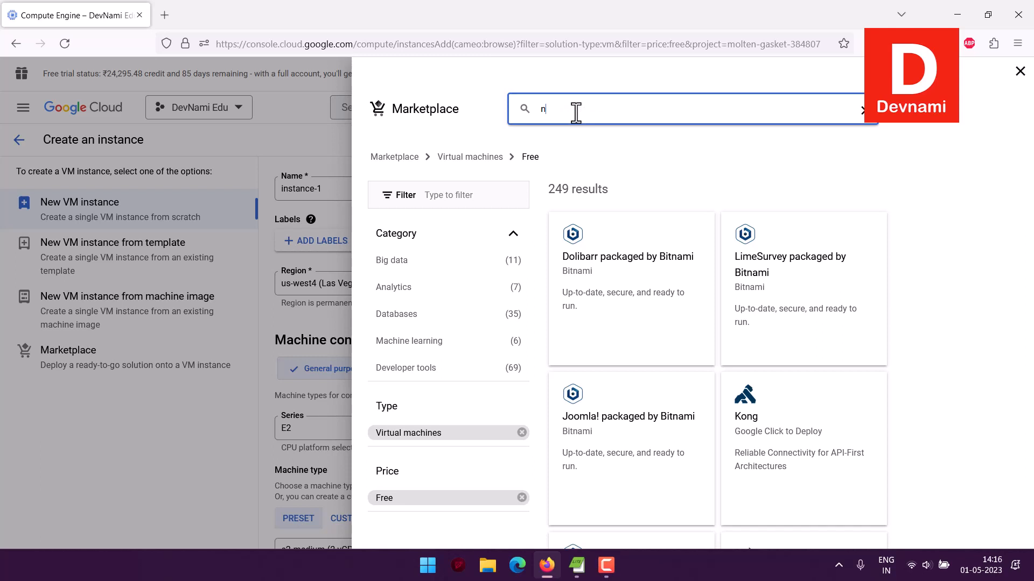
text(eo4j)
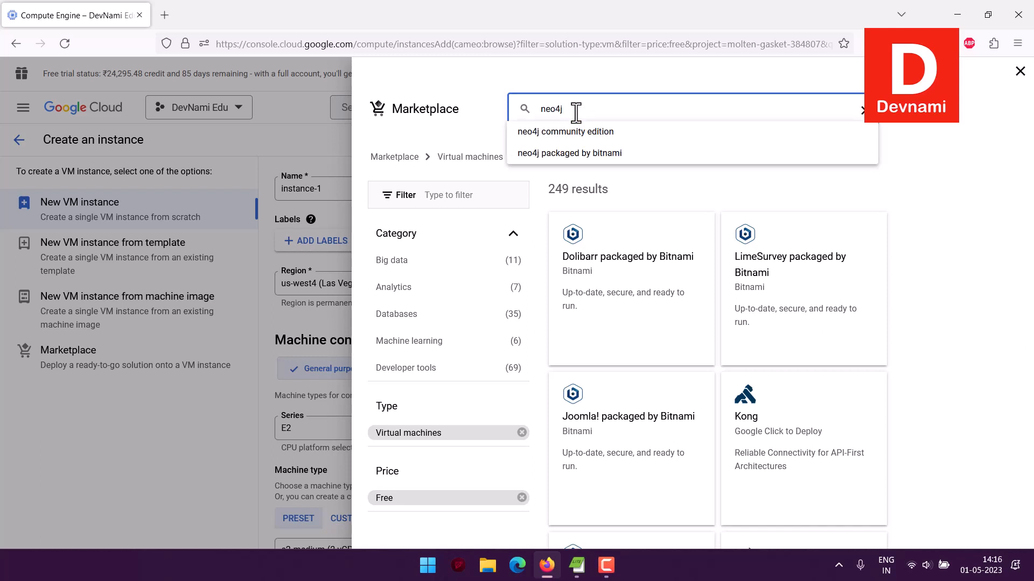
key(Return)
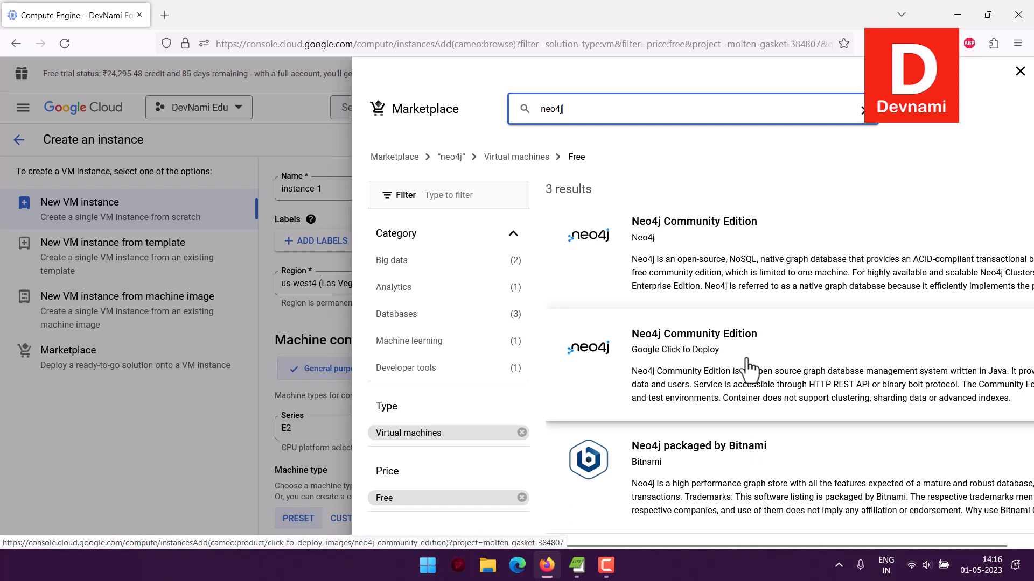
click(692, 360)
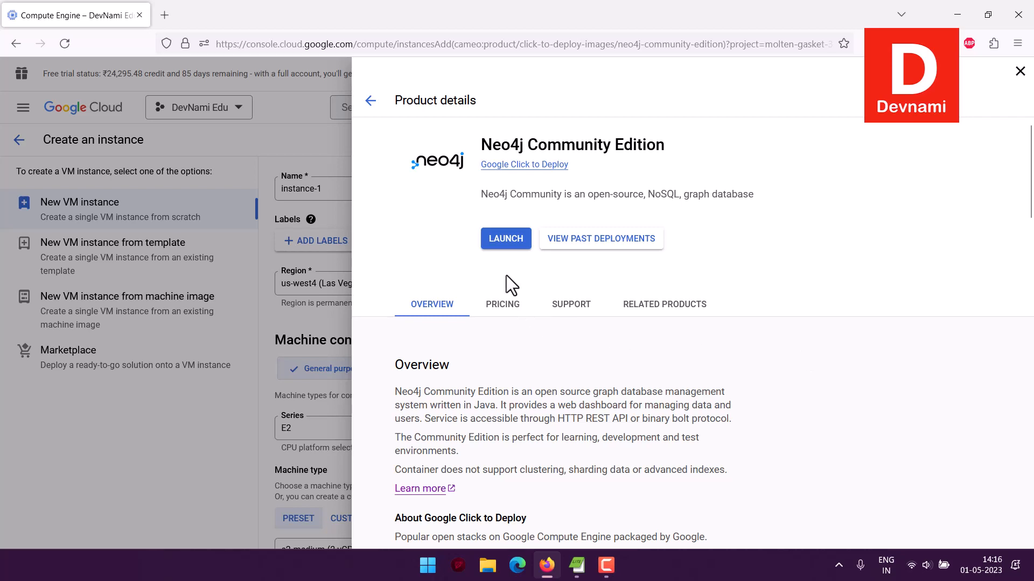
Review the listing's pricing, including the VM instance, persistent disk and sustained use discount under the infrastructure fee.
click(502, 306)
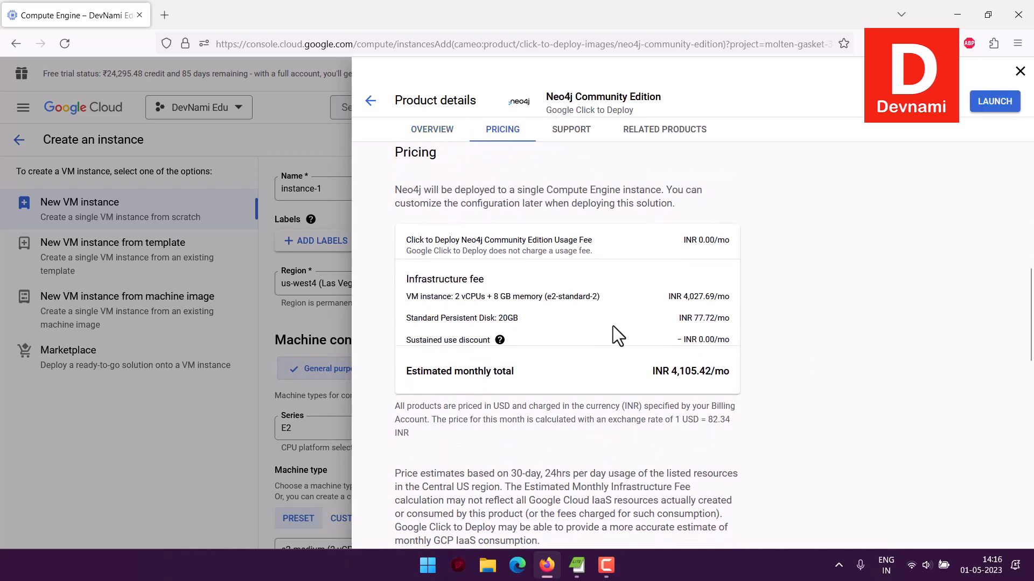
drag(393, 277, 716, 332)
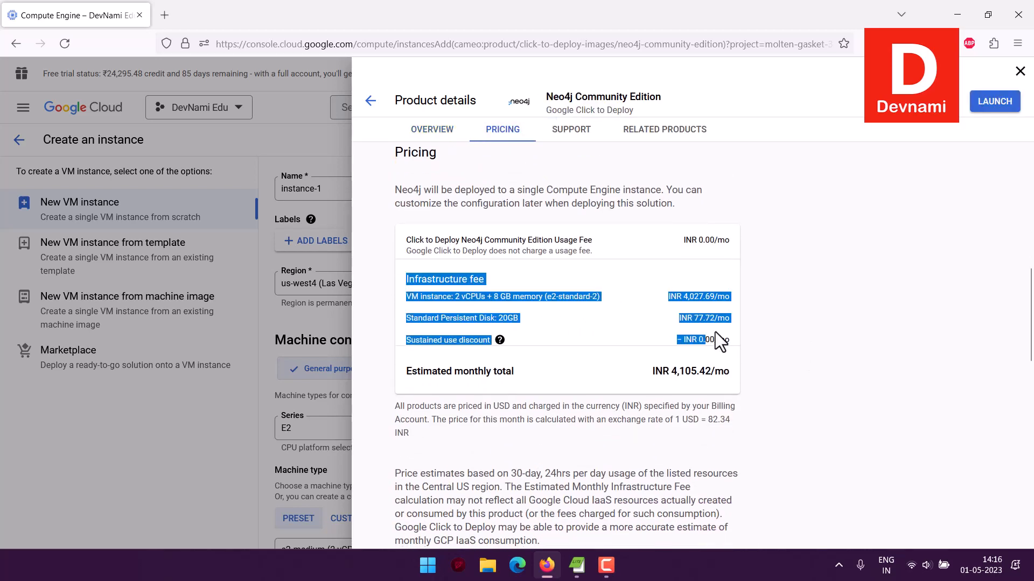
click(716, 331)
drag(457, 297, 558, 297)
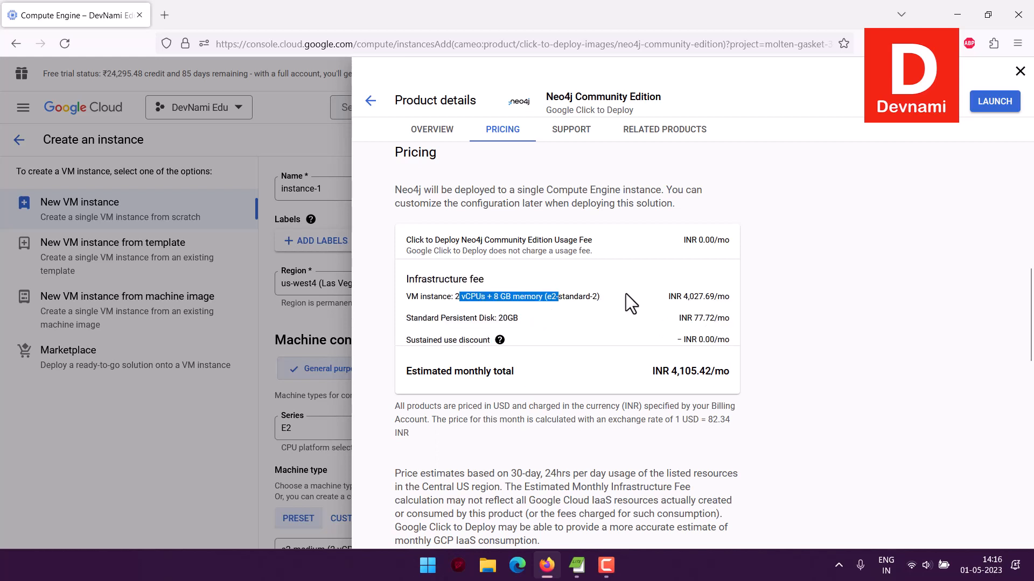
click(634, 296)
drag(635, 295, 734, 341)
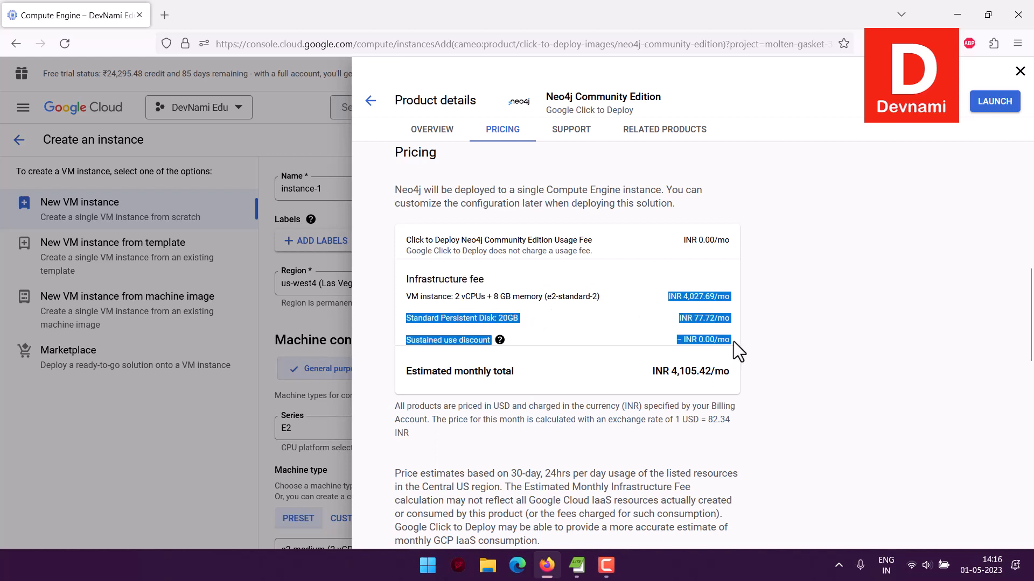
click(733, 341)
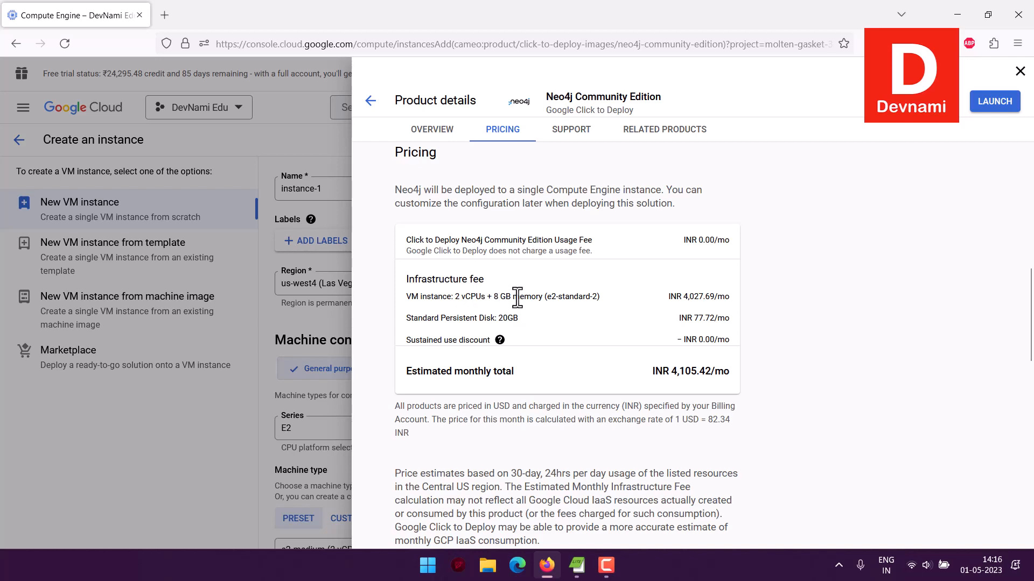
drag(493, 298, 582, 295)
click(615, 295)
scroll(616, 292, up, 10)
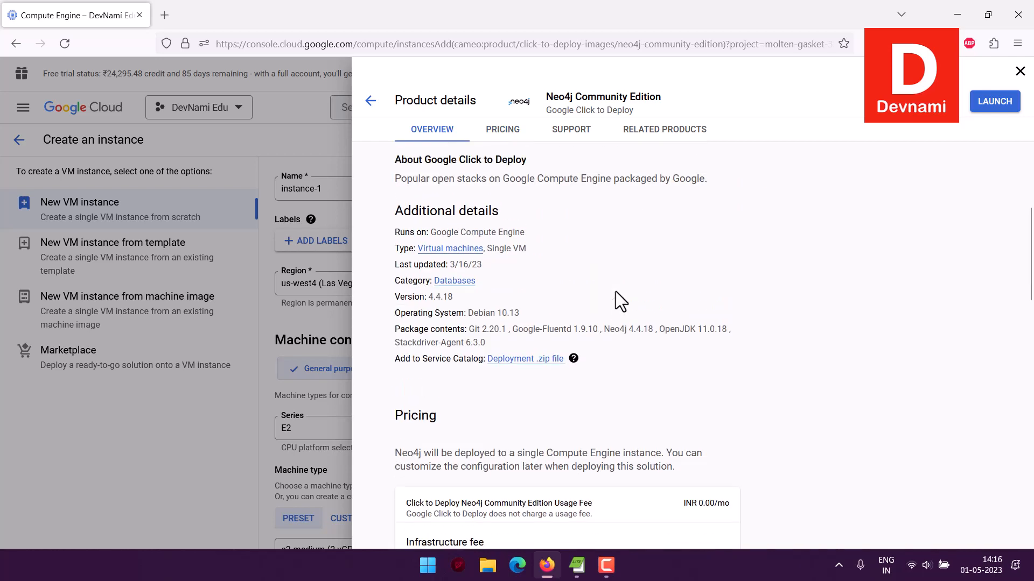
Launch Neo4j Community Edition to reach its deployment configuration.
click(506, 240)
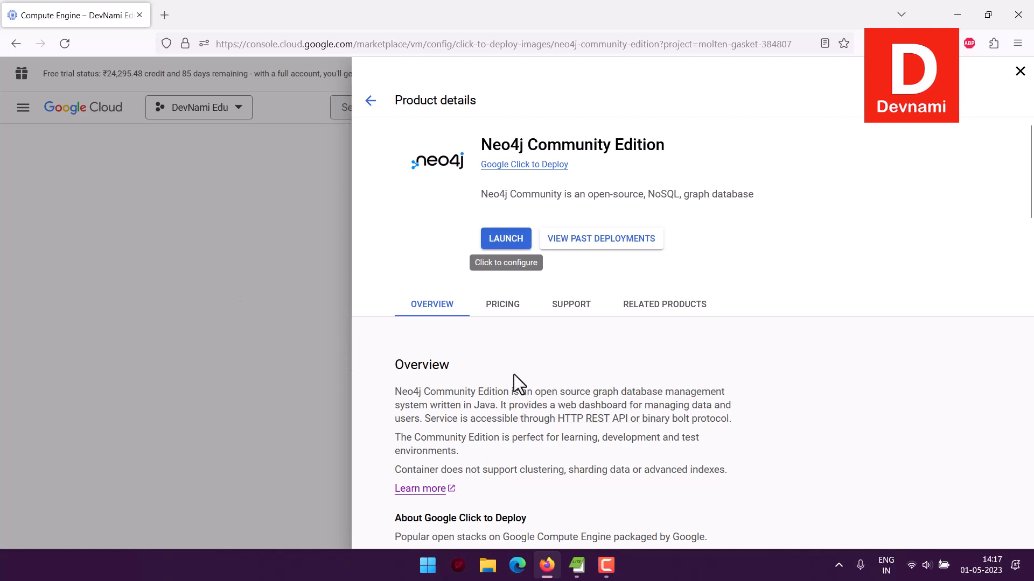
click(504, 245)
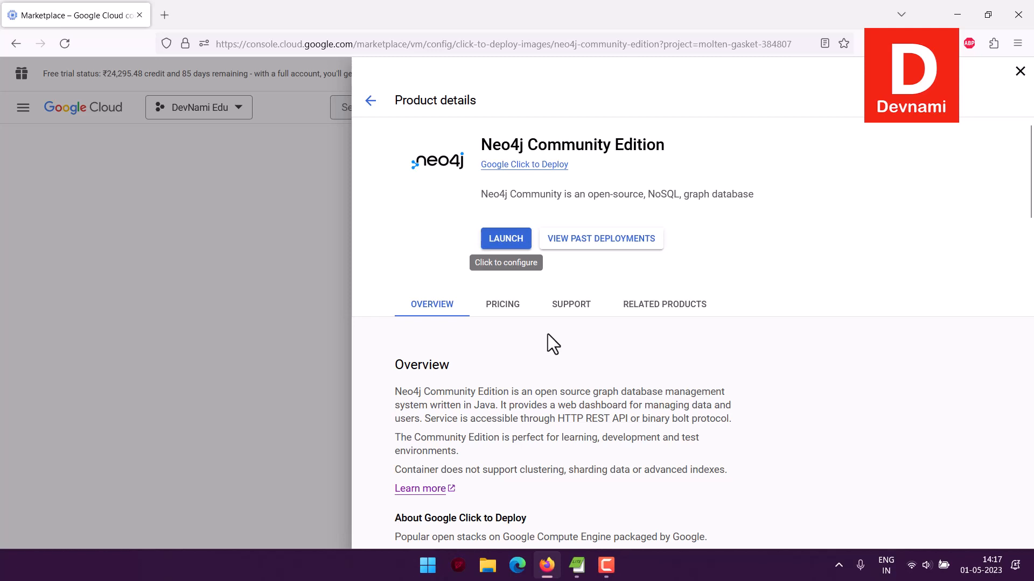
click(501, 241)
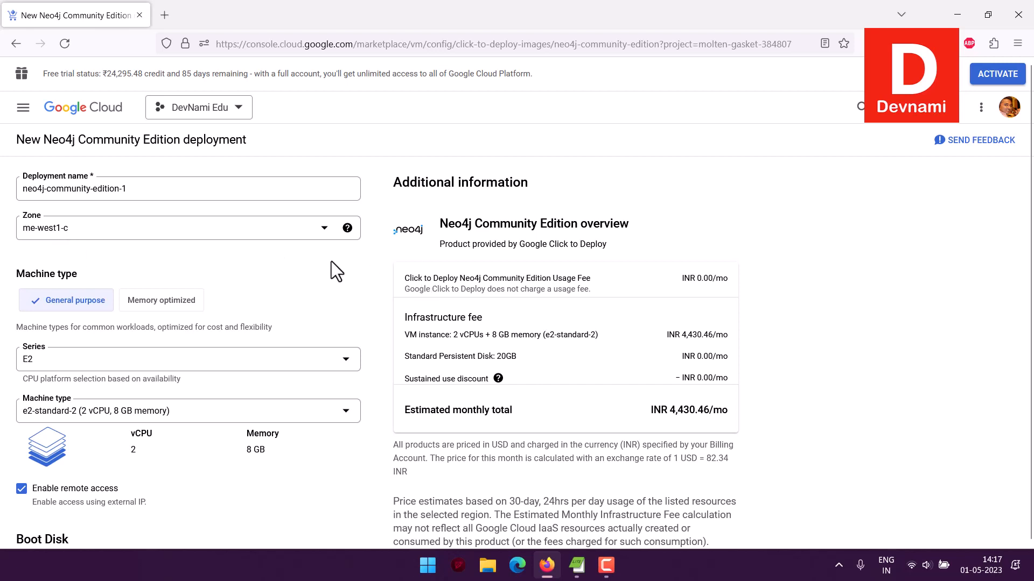
Set the deployment's machine type to e2-medium (2 vCPU, 4 GB memory) and check the estimated monthly total.
scroll(331, 260, down, 2)
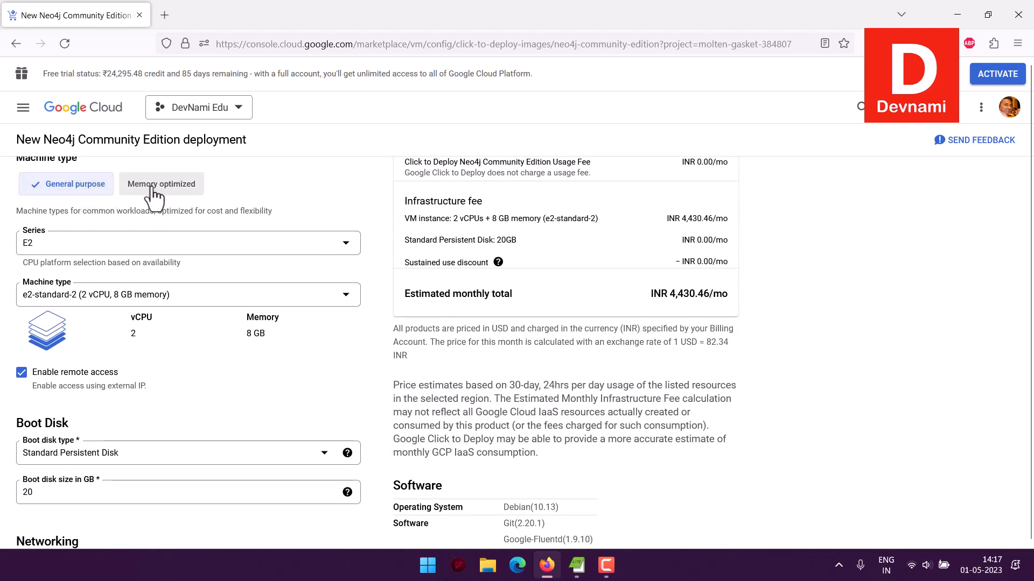
click(168, 294)
click(167, 416)
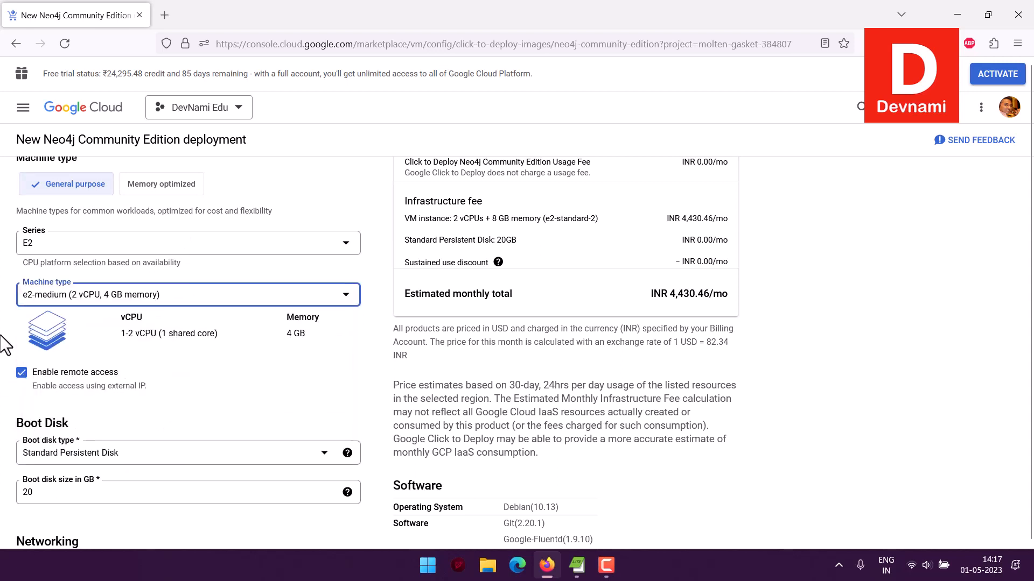
click(686, 298)
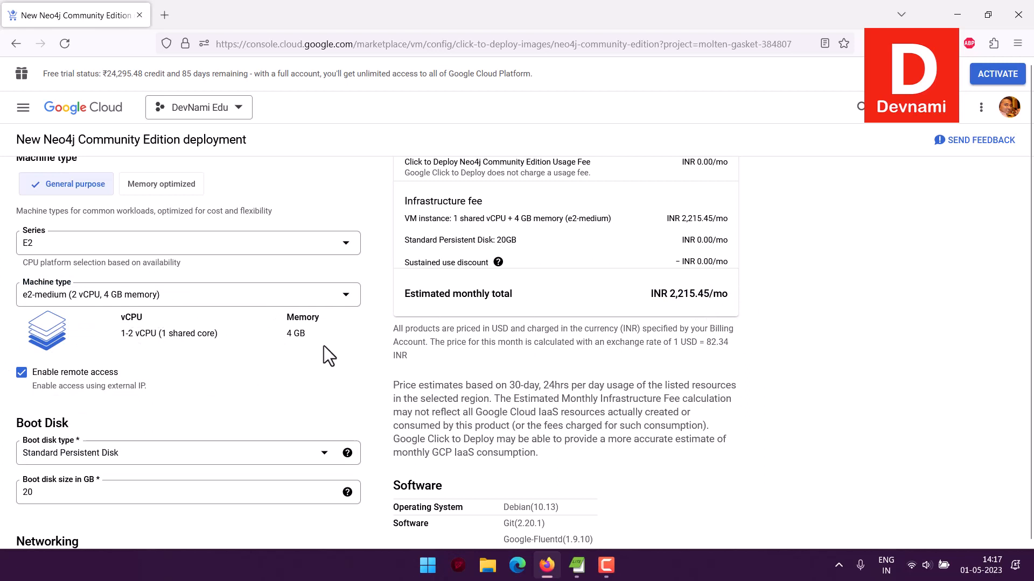
Review the deployment's boot disk, network interface, firewall and Stackdriver settings.
scroll(324, 346, down, 4)
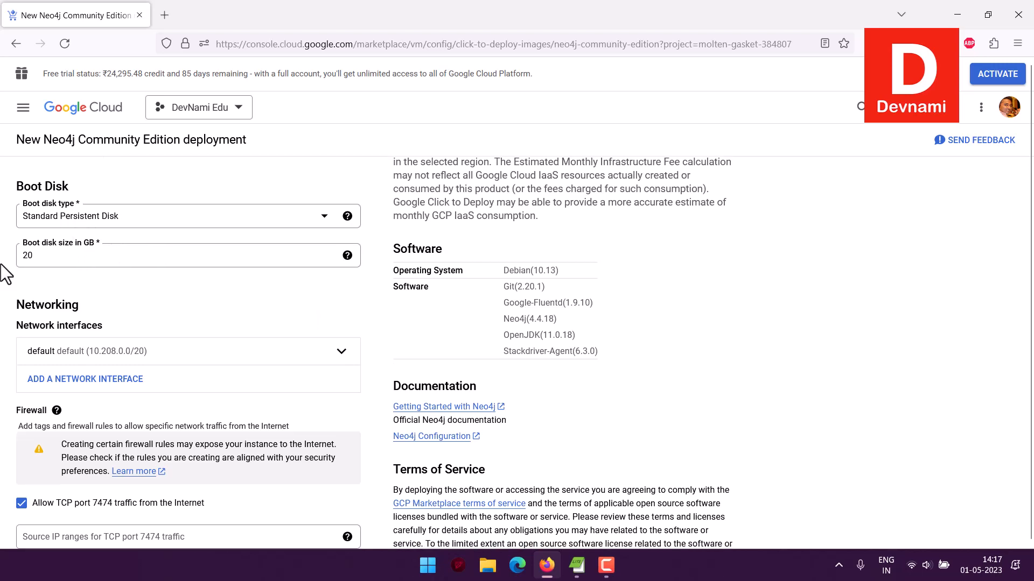
scroll(4, 269, down, 2)
scroll(4, 269, up, 1)
scroll(460, 304, down, 2)
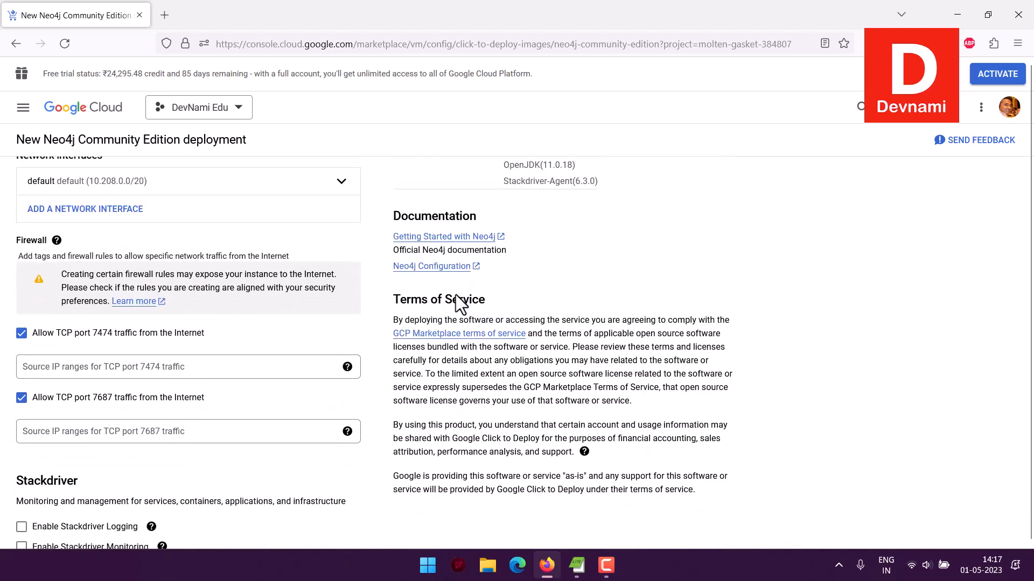
scroll(338, 275, down, 1)
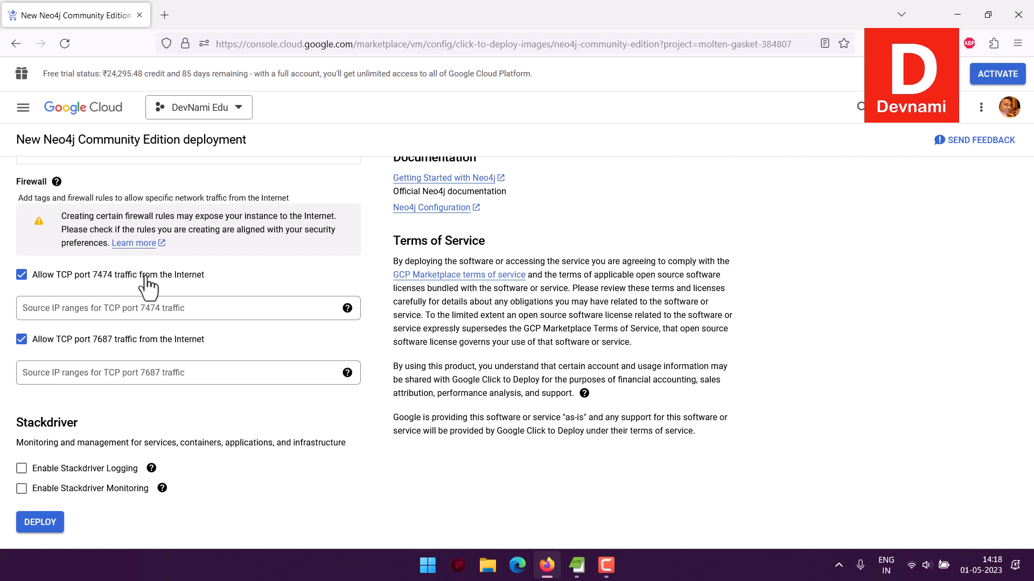
Examine the operating system and software packages included with the Neo4j deployment.
scroll(146, 281, up, 4)
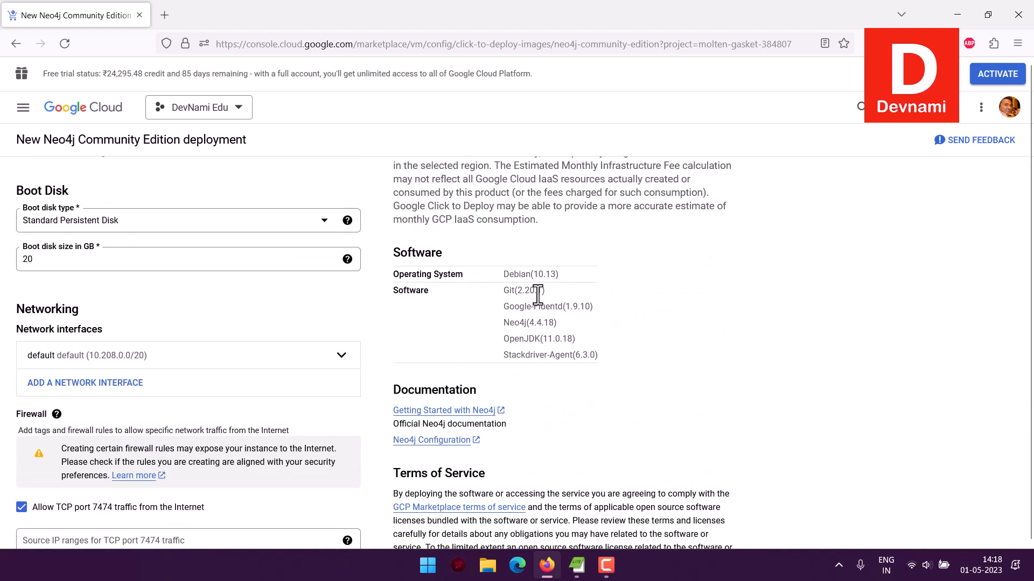
drag(392, 271, 612, 357)
click(613, 358)
drag(512, 299, 596, 307)
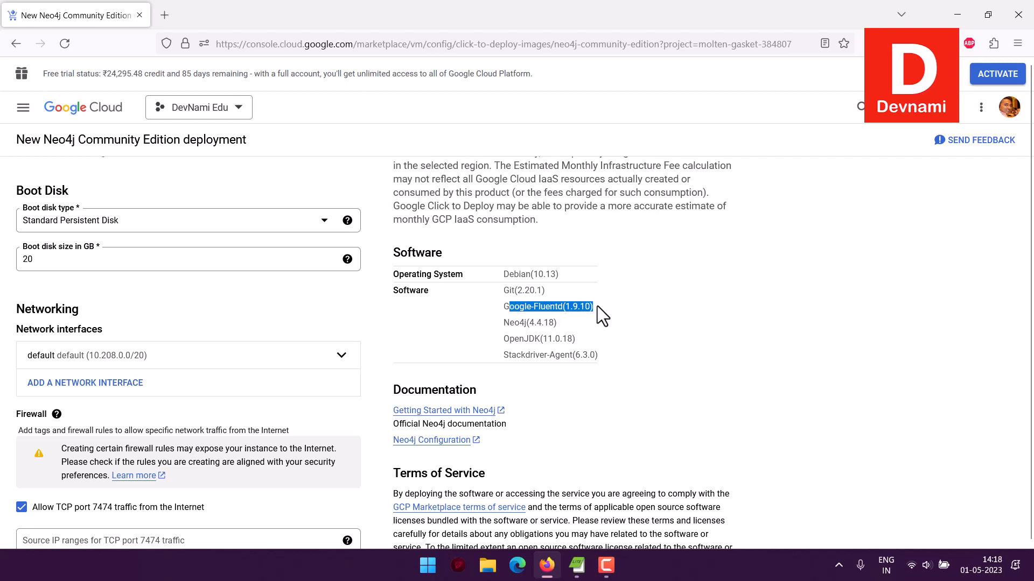
drag(534, 309, 588, 308)
click(589, 308)
drag(512, 322, 562, 324)
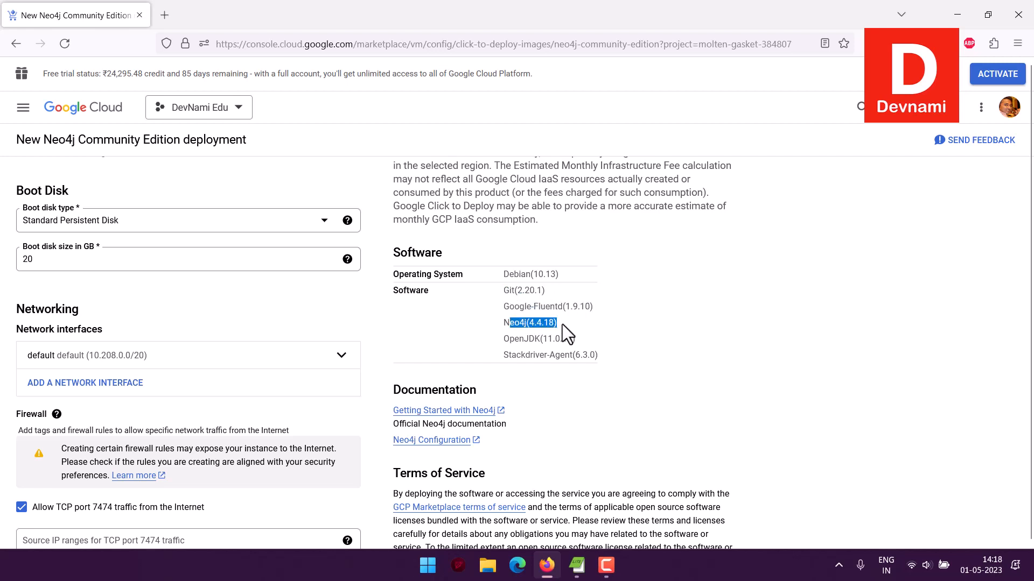
click(562, 324)
drag(503, 355, 584, 356)
click(621, 356)
Recheck the Neo4j deployment configuration from the deployment name and zone through the firewall and Stackdriver options.
scroll(622, 355, down, 4)
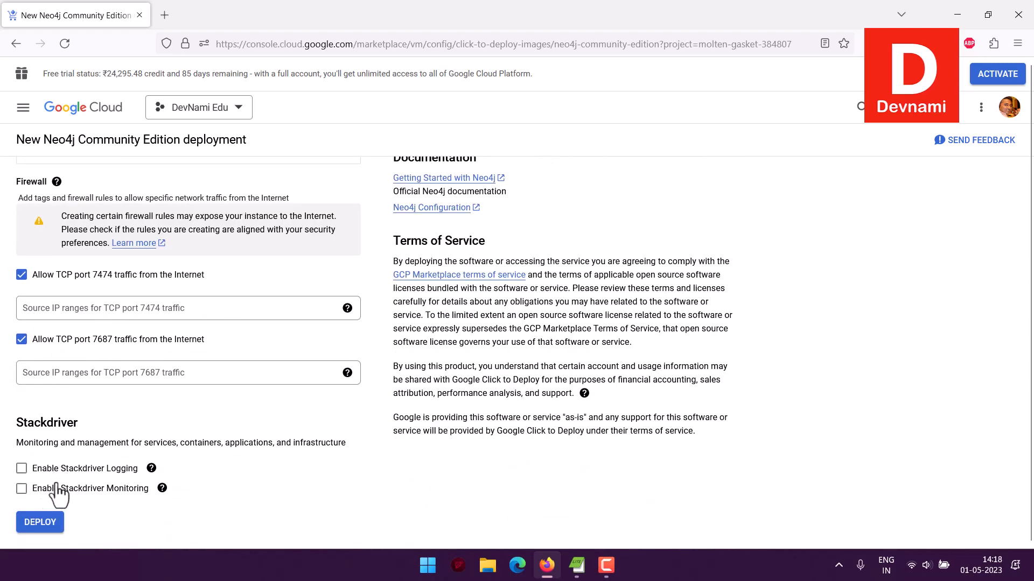
scroll(248, 464, up, 10)
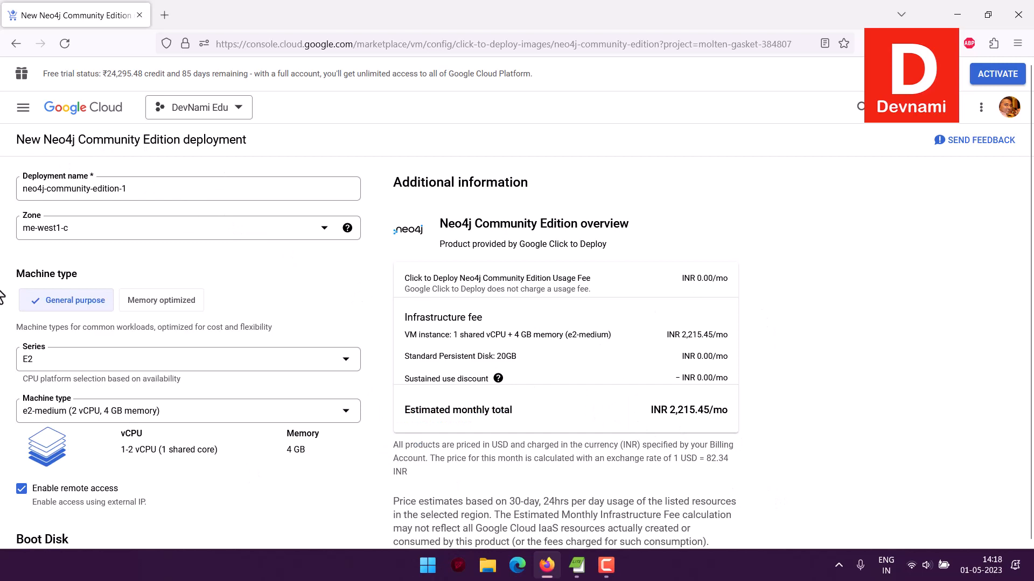
scroll(11, 279, down, 10)
scroll(10, 279, down, 2)
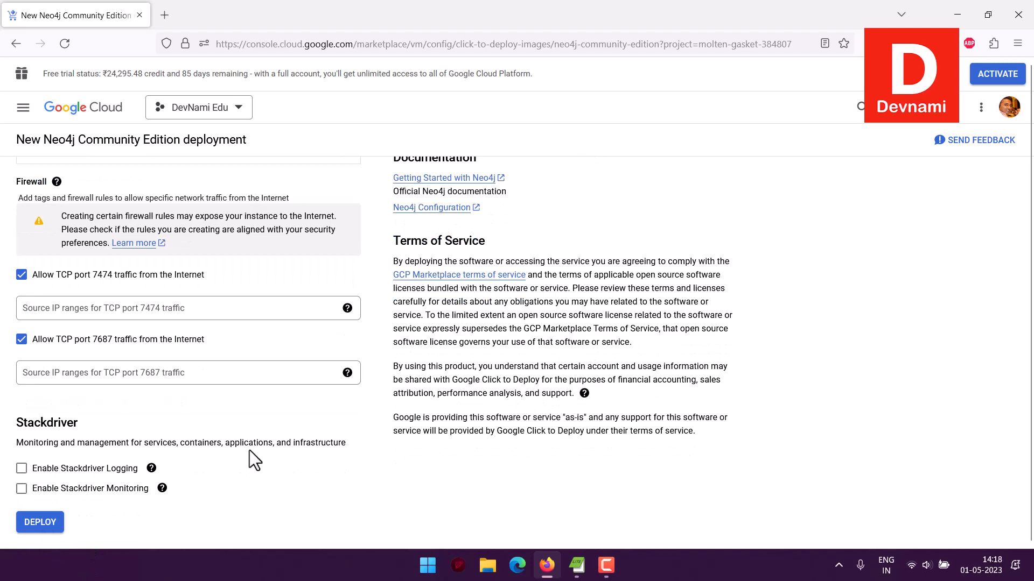
scroll(250, 451, up, 8)
scroll(250, 461, up, 2)
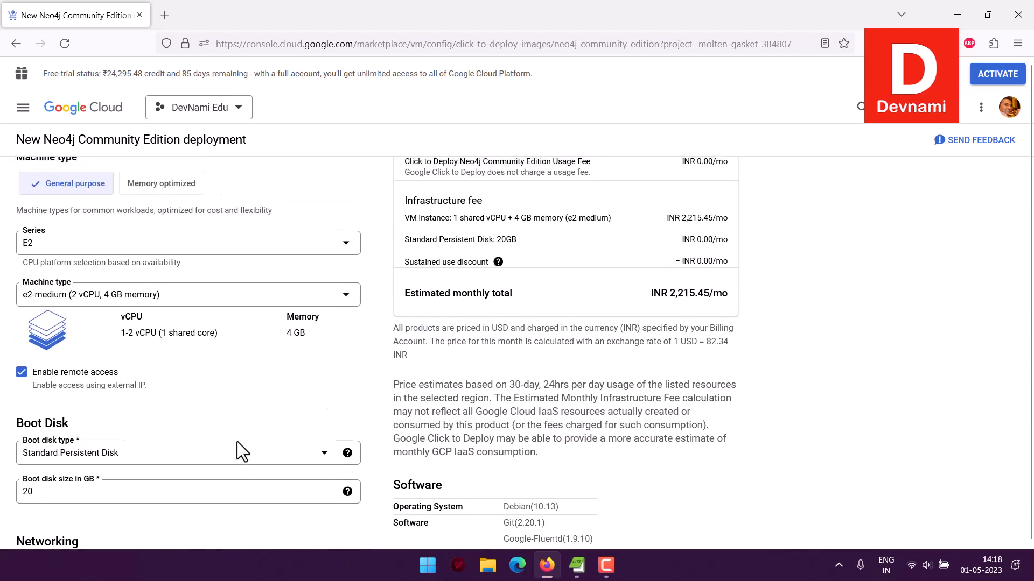
Browse the available E2 machine types for the deployment, keeping e2-medium selected.
click(69, 302)
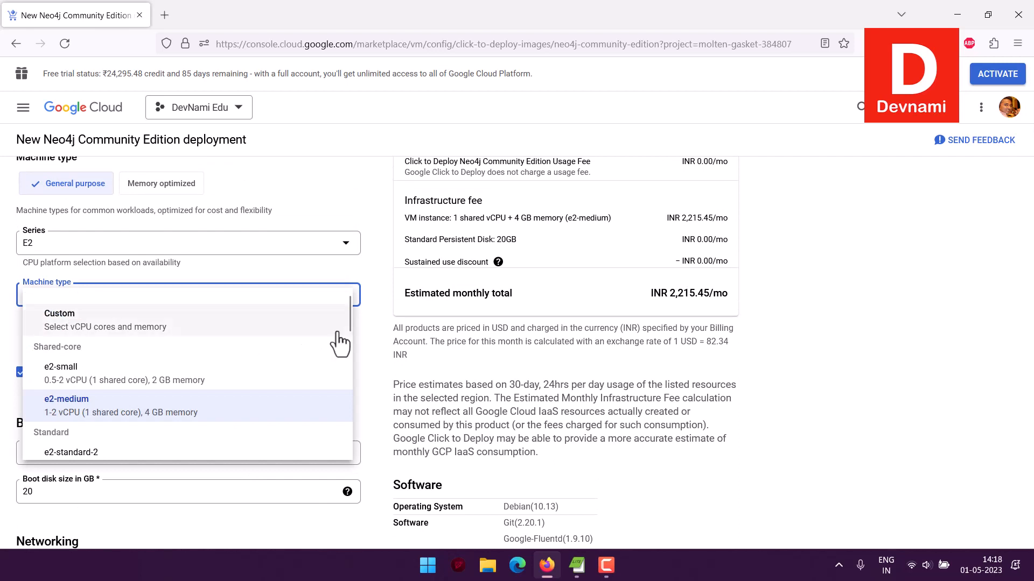
drag(347, 317, 348, 410)
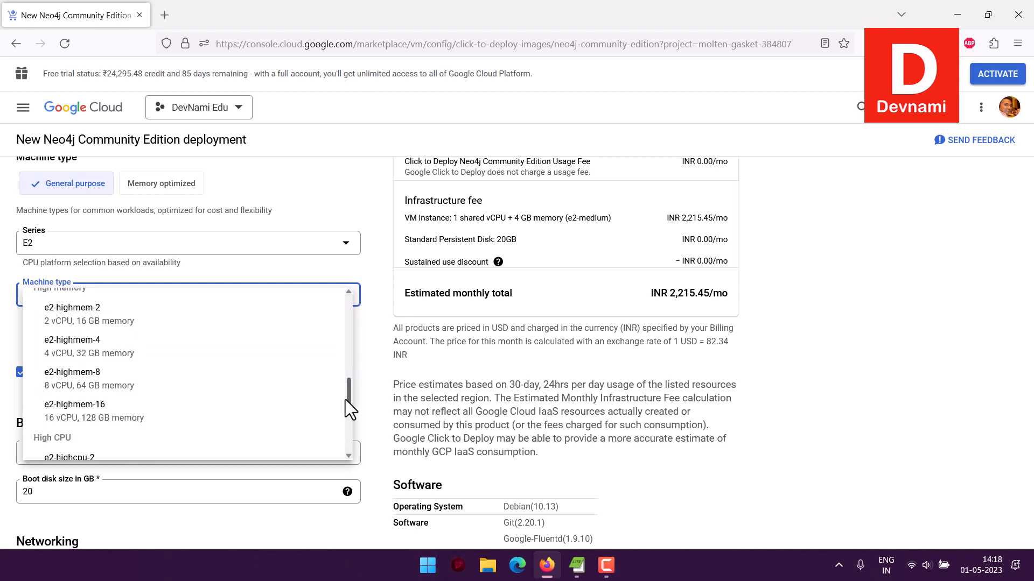
drag(344, 399, 353, 312)
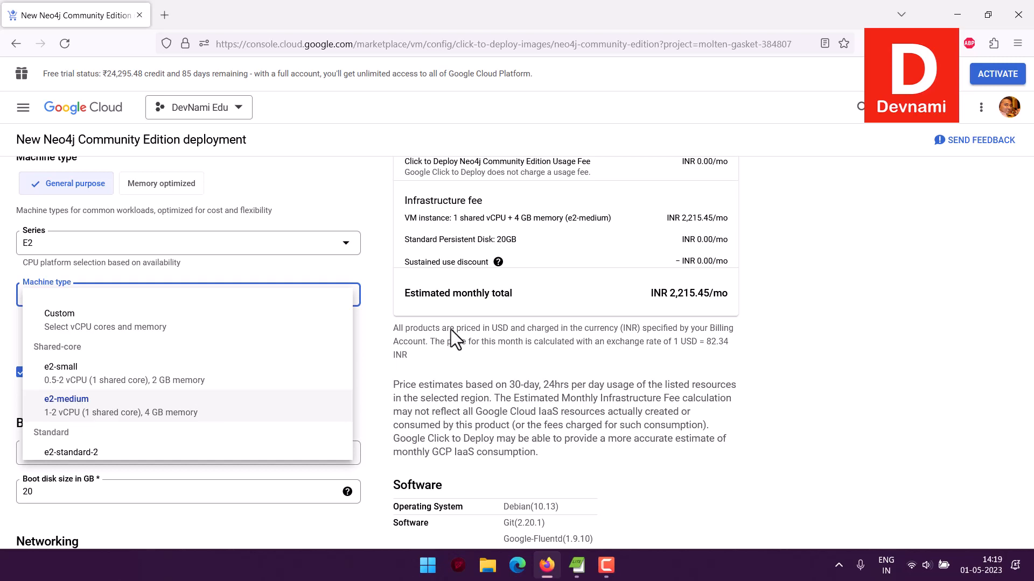
click(363, 326)
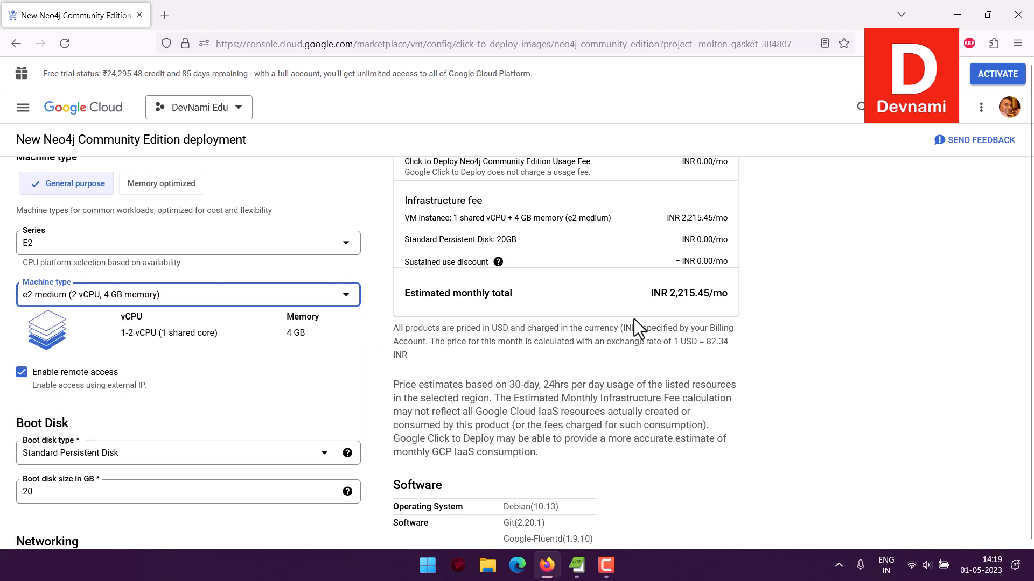
Deploy Neo4j Community Edition with the configured settings.
scroll(570, 340, up, 2)
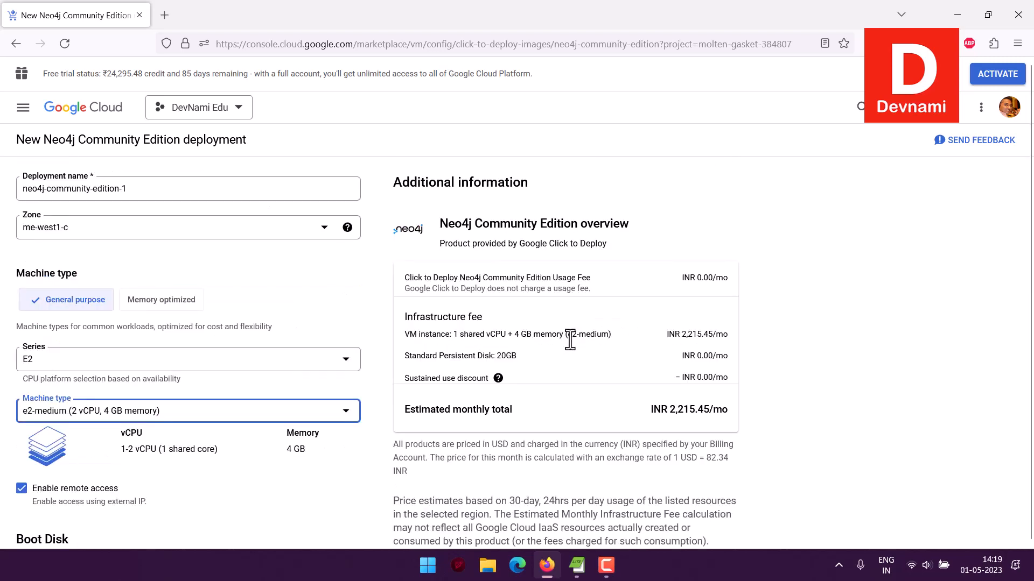
scroll(383, 298, down, 10)
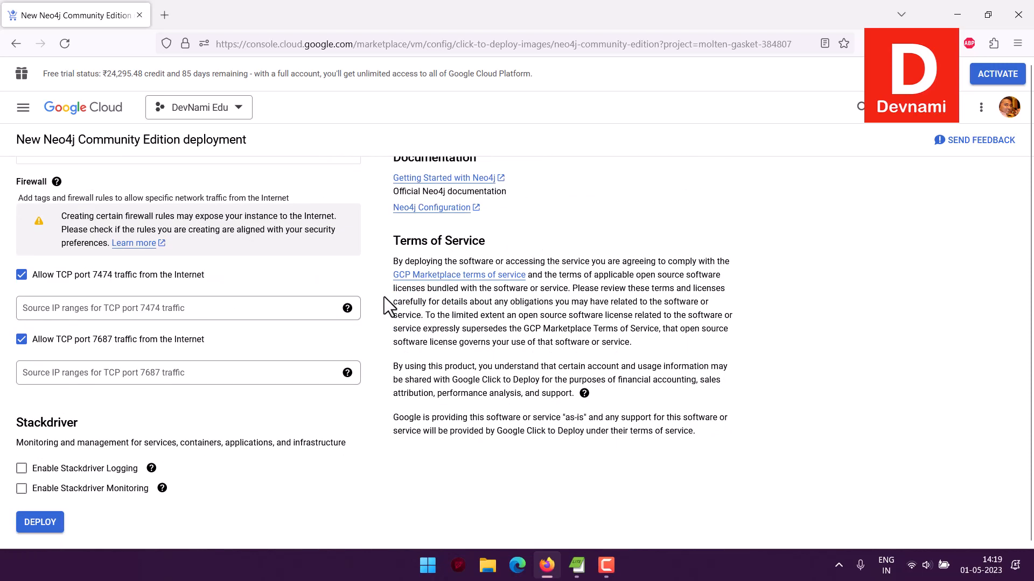
click(40, 522)
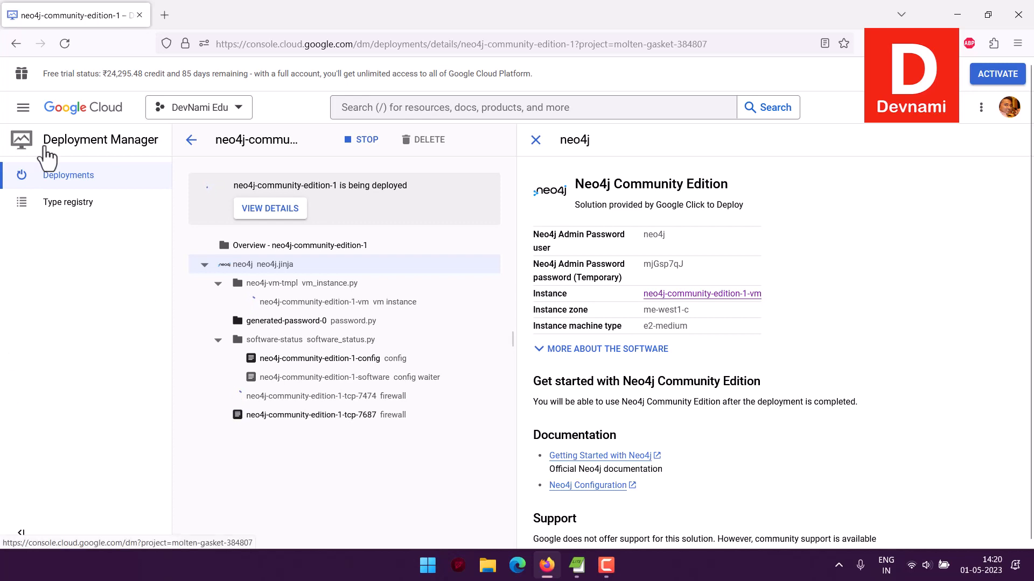
Open the Google Cloud home page in a new tab and check the Neo4j VM's status in Compute Engine's VM instances.
right_click(80, 114)
key(t)
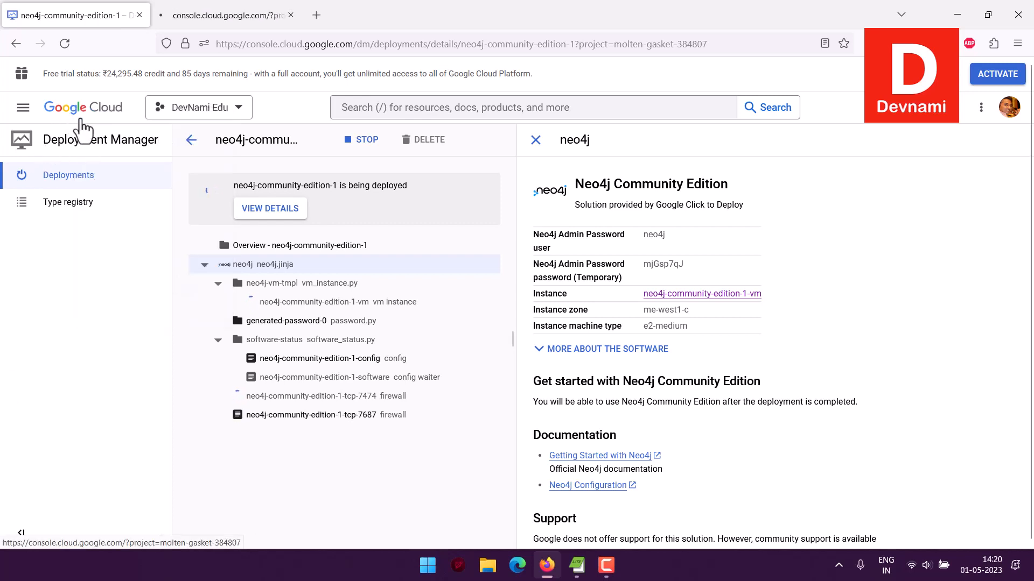
click(208, 16)
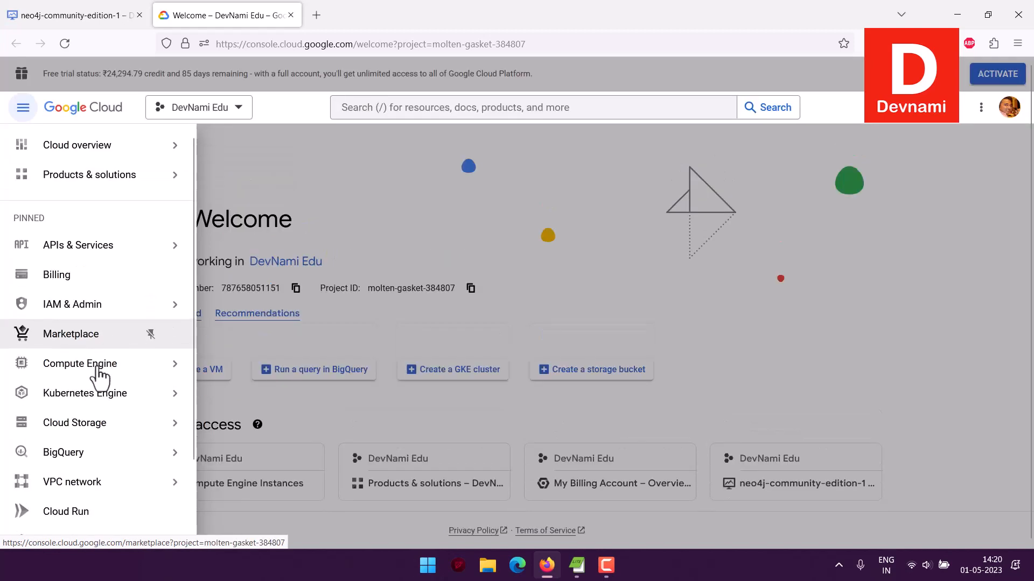
mouse_move(63, 371)
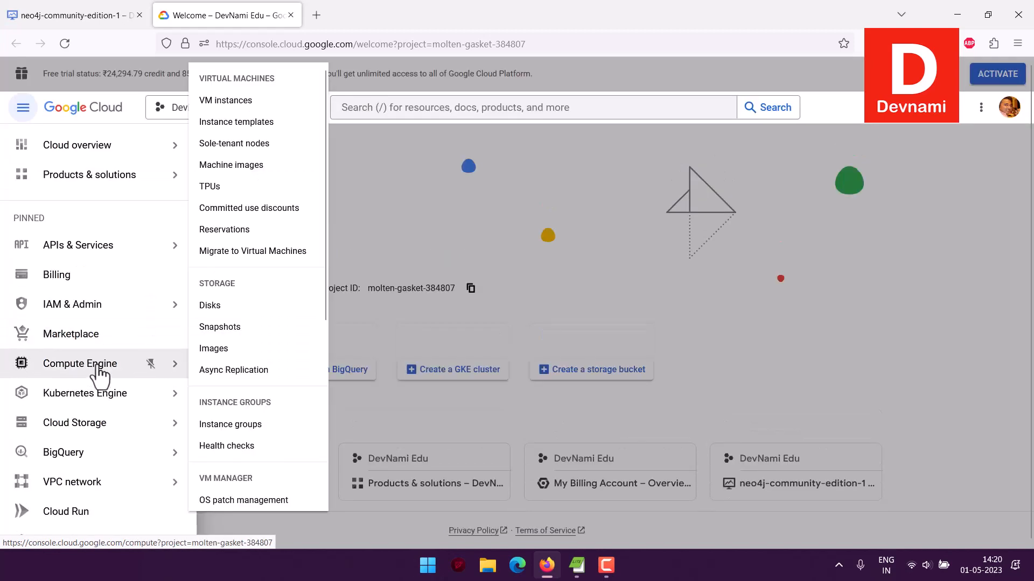
click(241, 102)
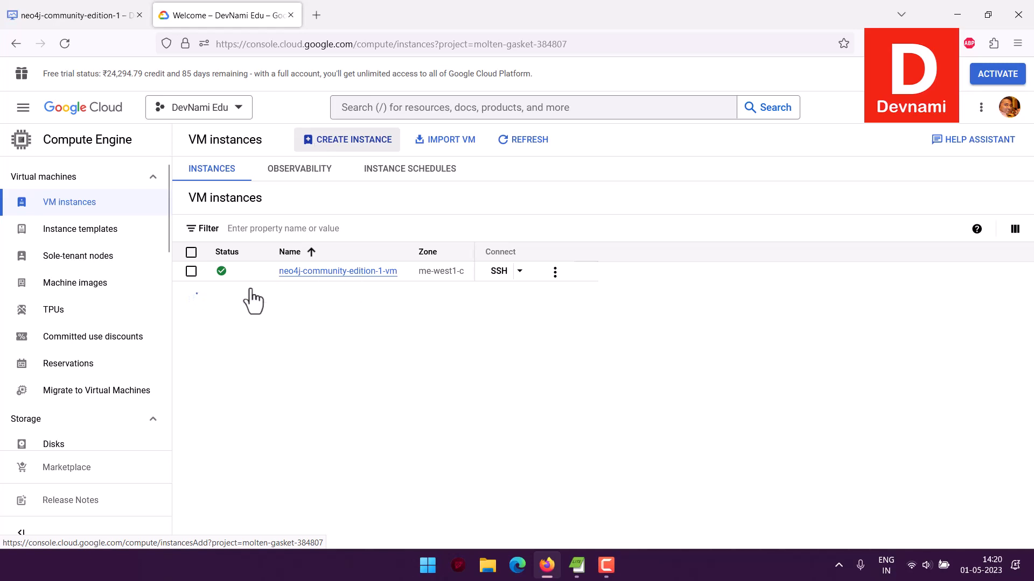
mouse_move(227, 284)
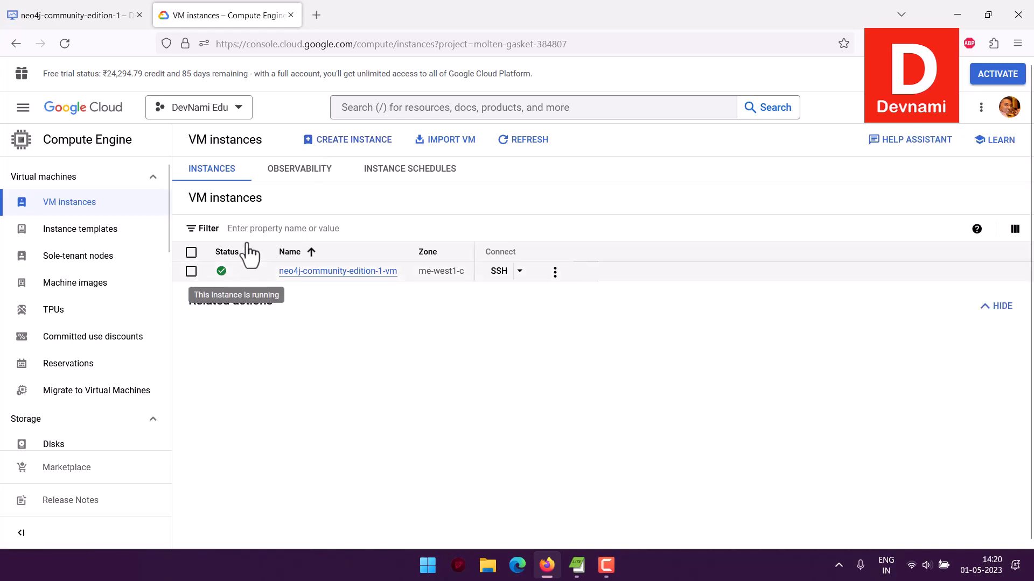
Return to the Deployment Manager page, expand the software details, and read the neo4j-community-edition-1 deployment status.
click(96, 13)
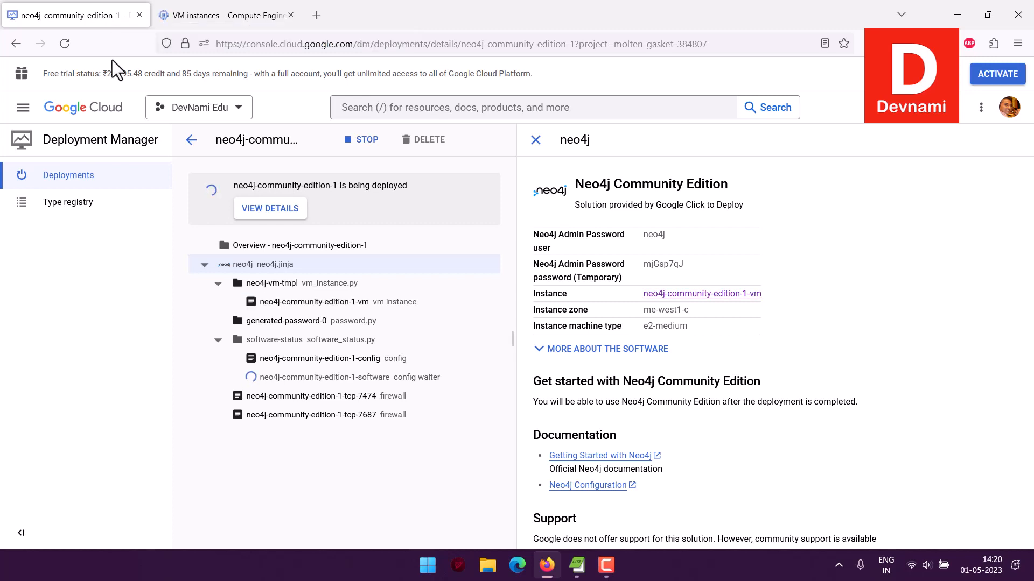
click(575, 350)
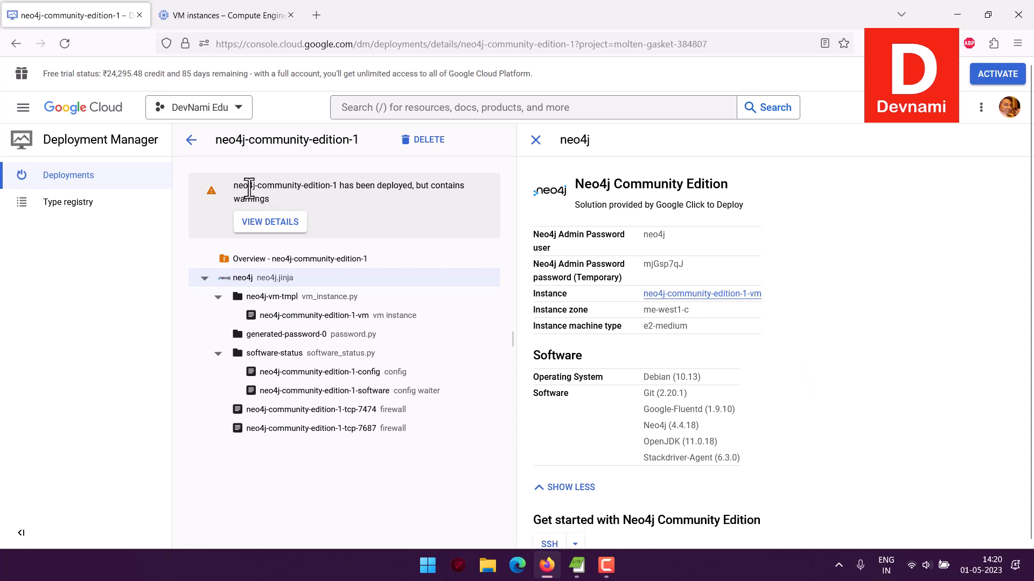
drag(234, 186, 310, 192)
click(310, 193)
drag(394, 191, 447, 203)
click(447, 202)
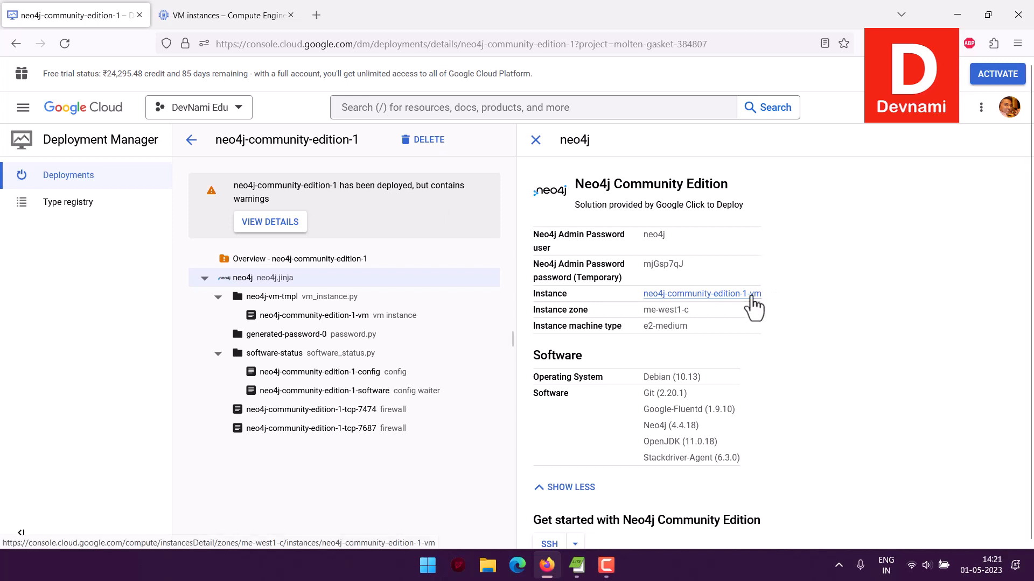
Open the details of the neo4j-community-edition-1-vm instance and find its external IP address under Network interfaces.
click(218, 25)
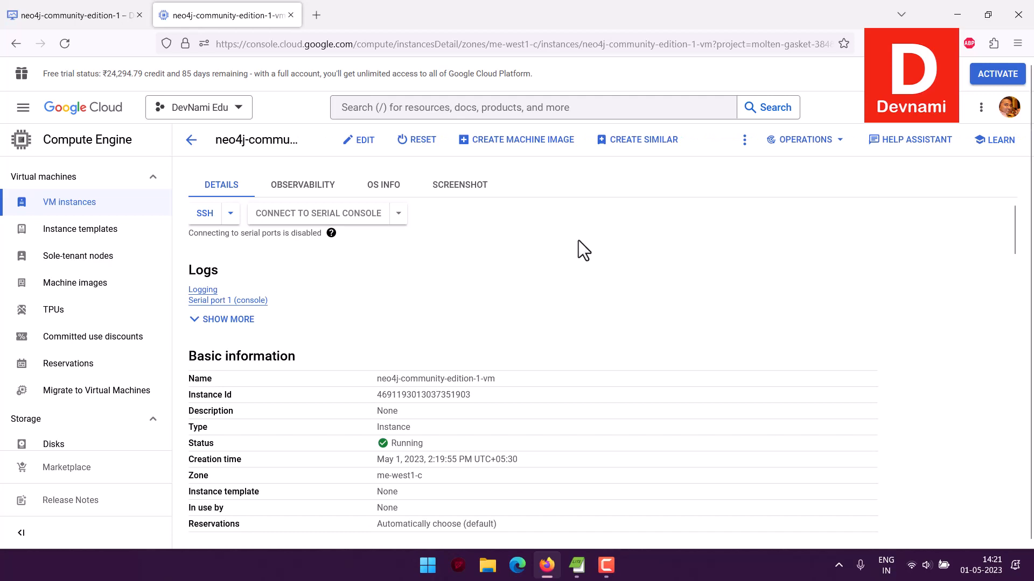
scroll(554, 256, down, 5)
scroll(555, 250, down, 10)
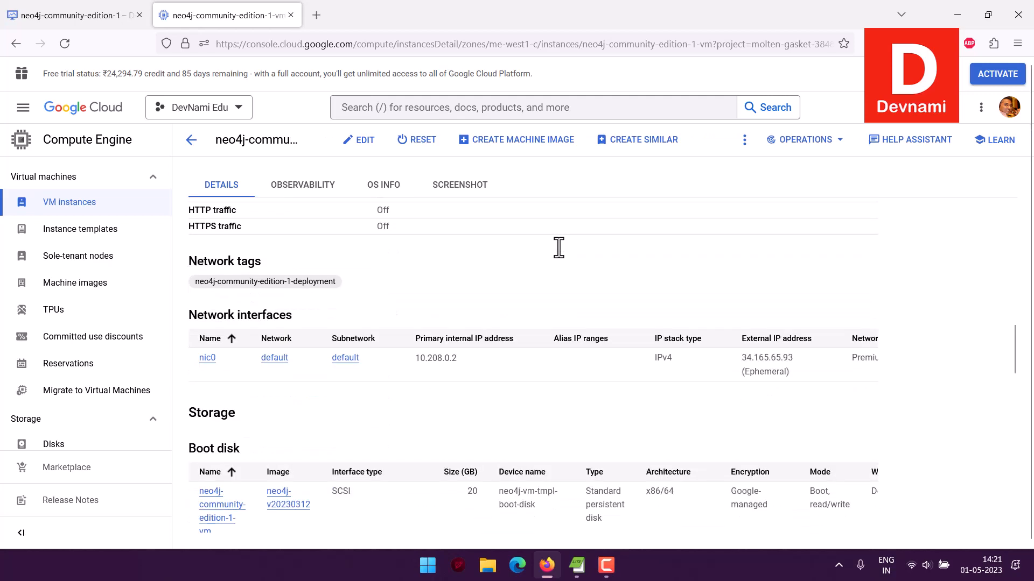
scroll(557, 247, up, 2)
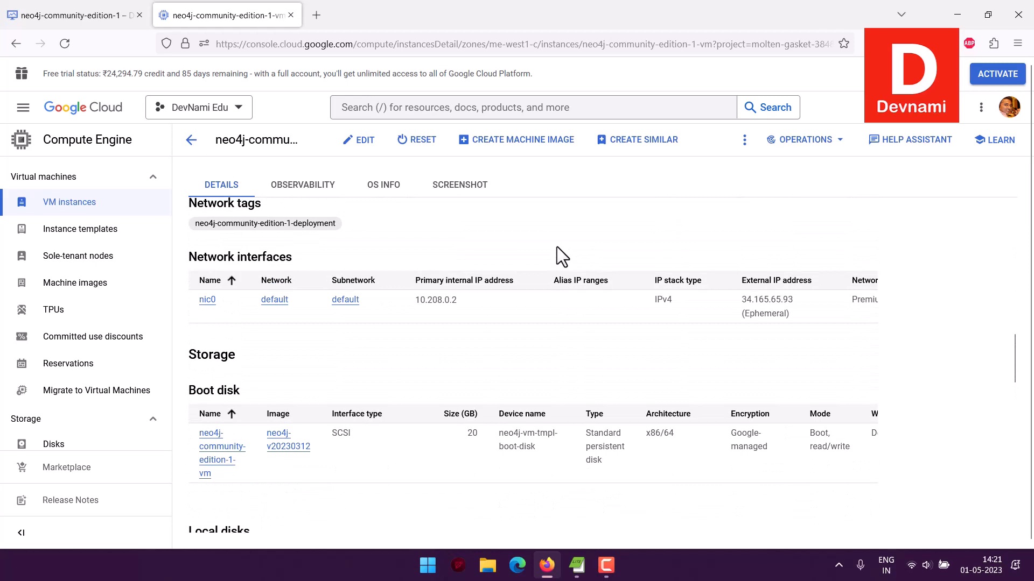
mouse_move(759, 305)
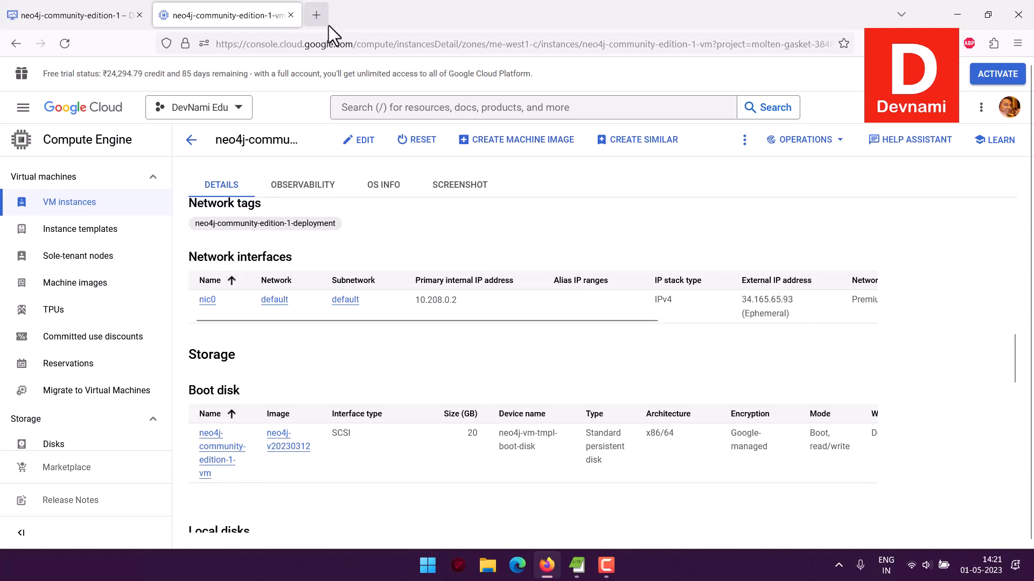
Try to open the VM's external IP address 34.165.65.93 in a new browser tab.
click(317, 16)
text(34.165.65.93)
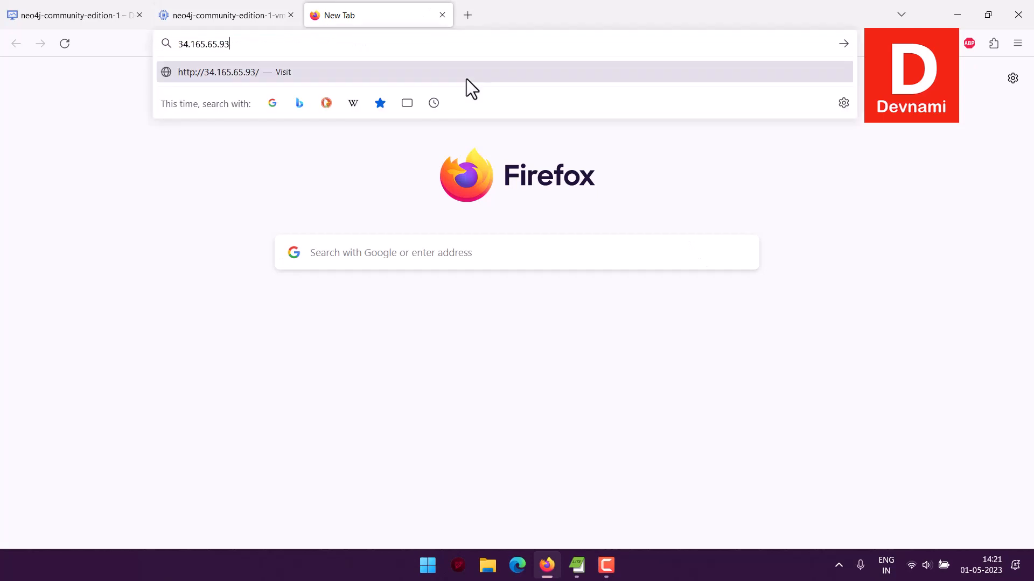
key(Return)
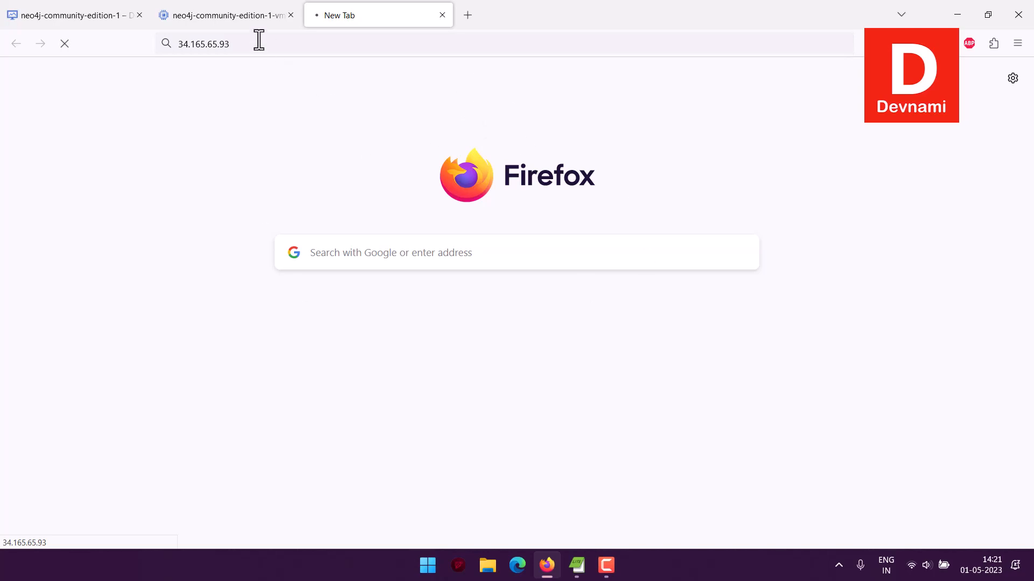
Review the Neo4j VM's basic information, machine configuration, networking and storage details.
click(253, 22)
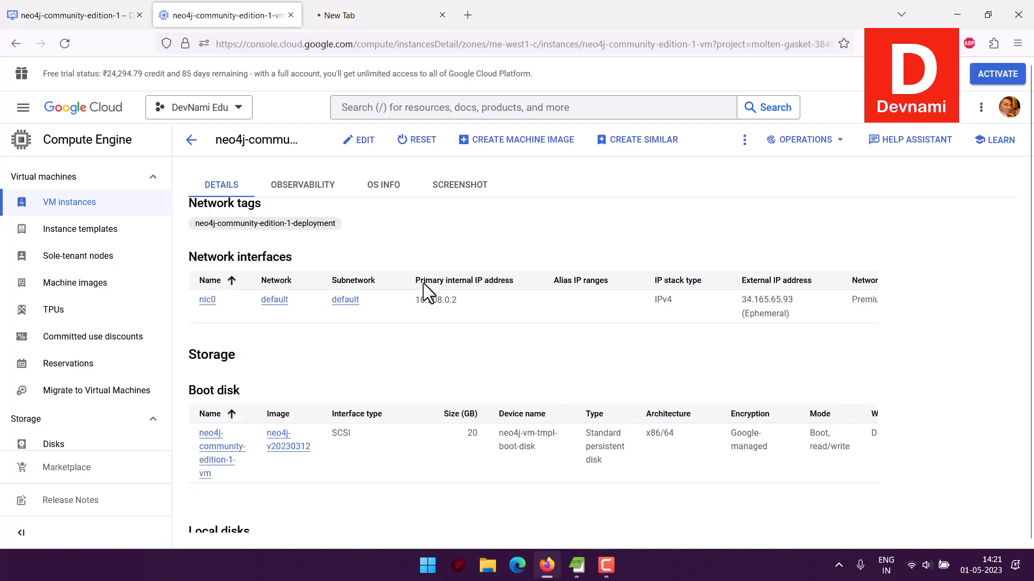
scroll(647, 348, up, 13)
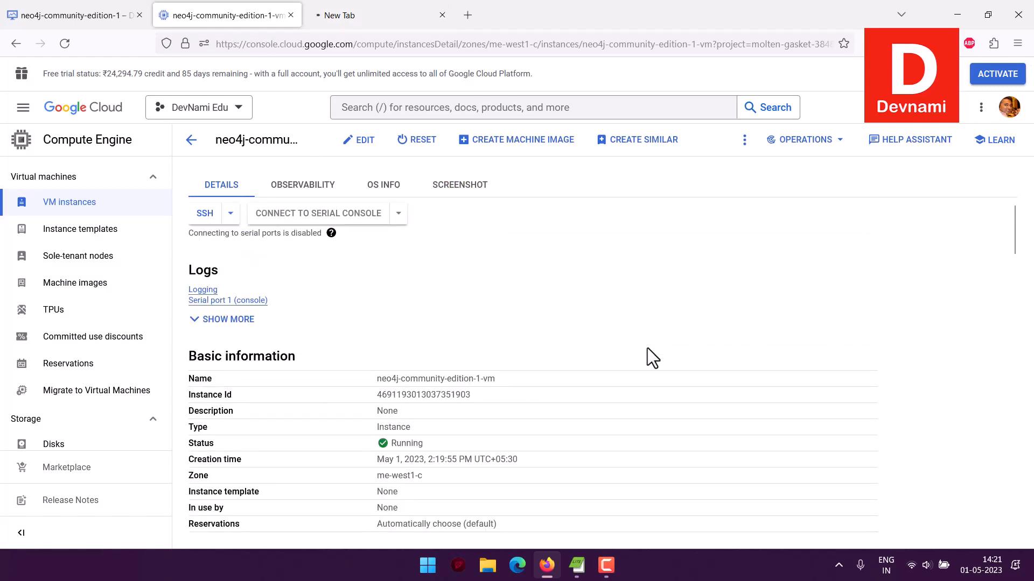
scroll(647, 347, down, 2)
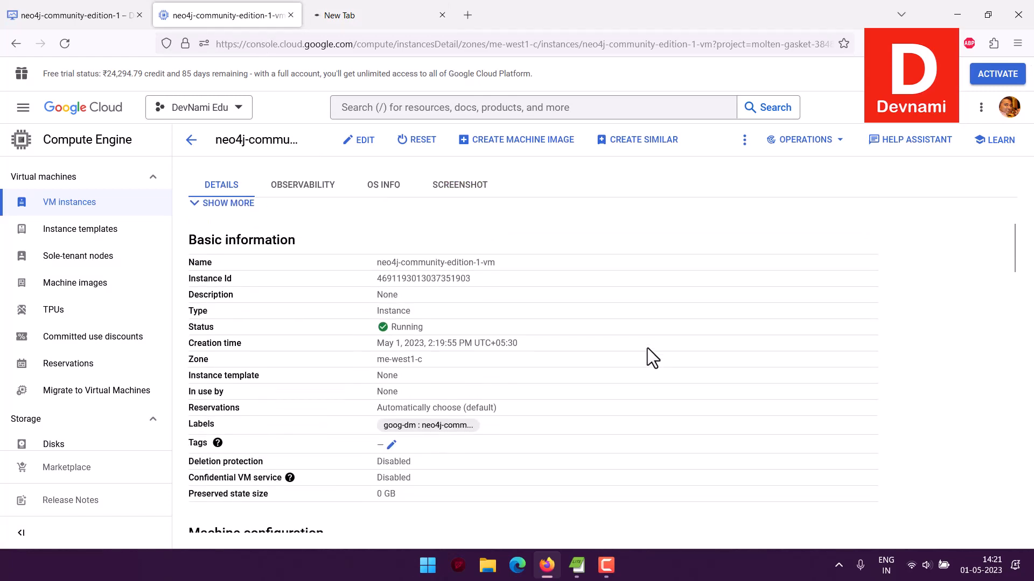
scroll(648, 347, down, 4)
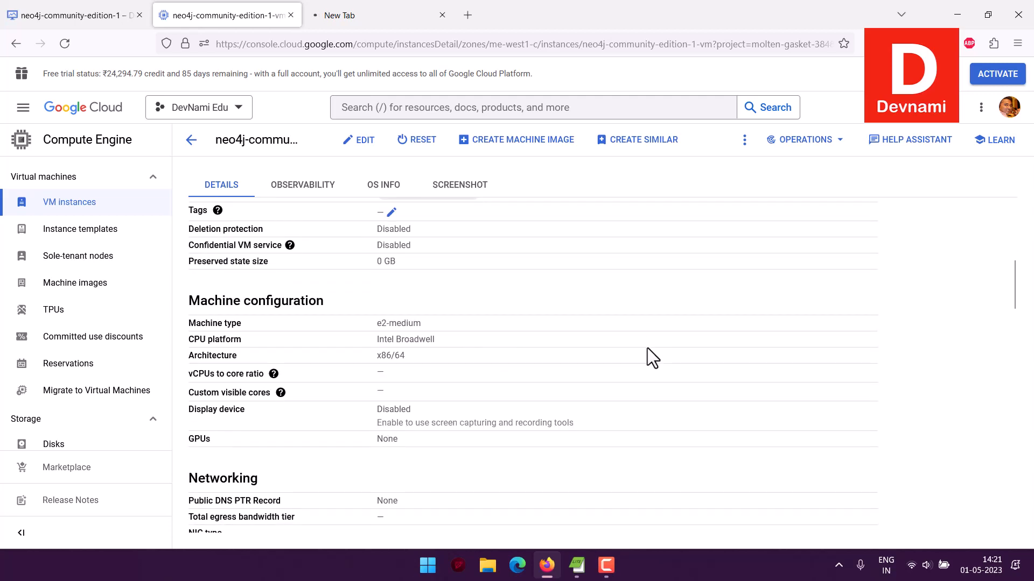
scroll(647, 348, down, 2)
scroll(648, 348, down, 6)
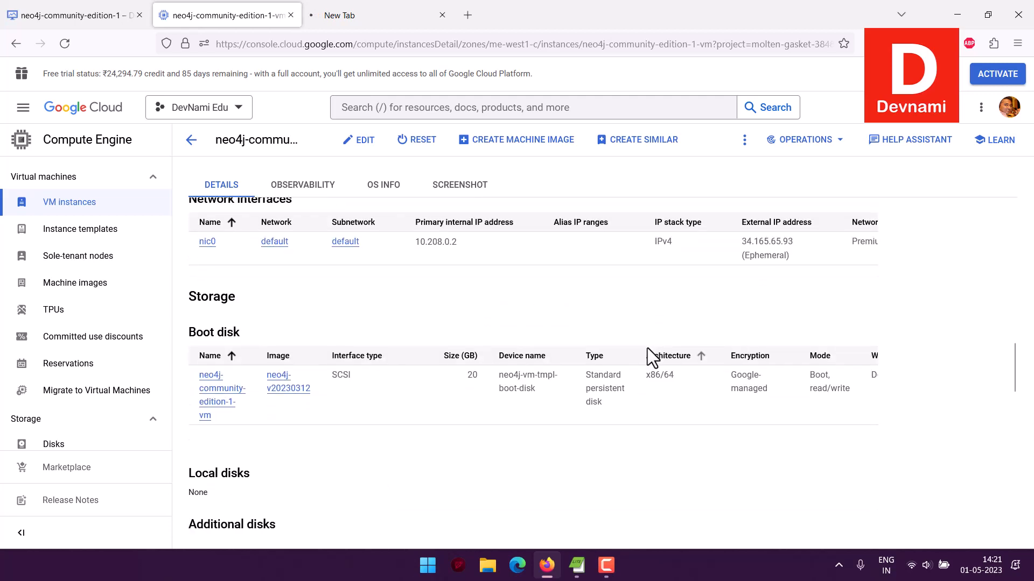
scroll(647, 348, up, 15)
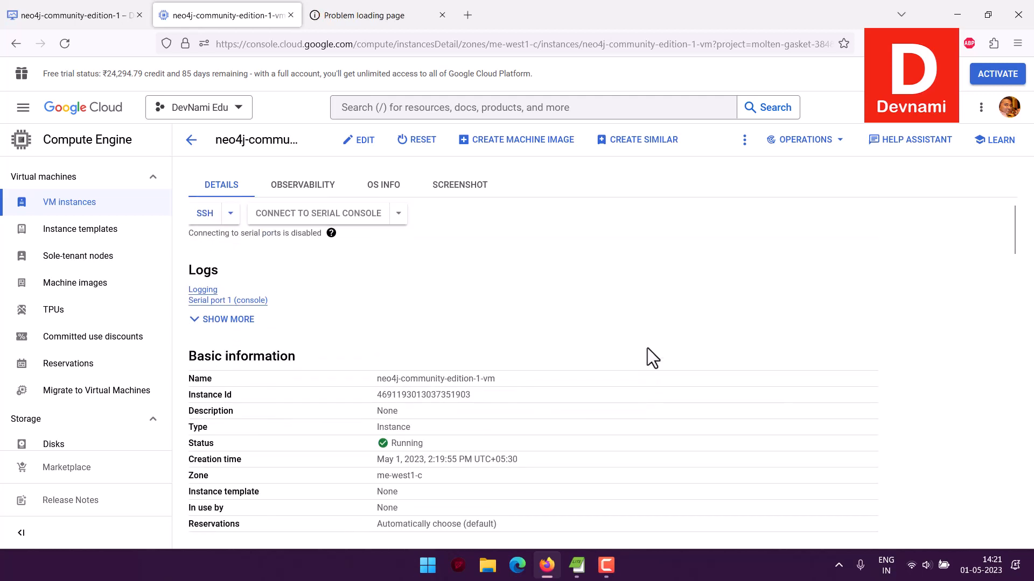
Close the 34.165.65.93 tab and open an SSH session to the Neo4j VM in a browser window.
click(391, 16)
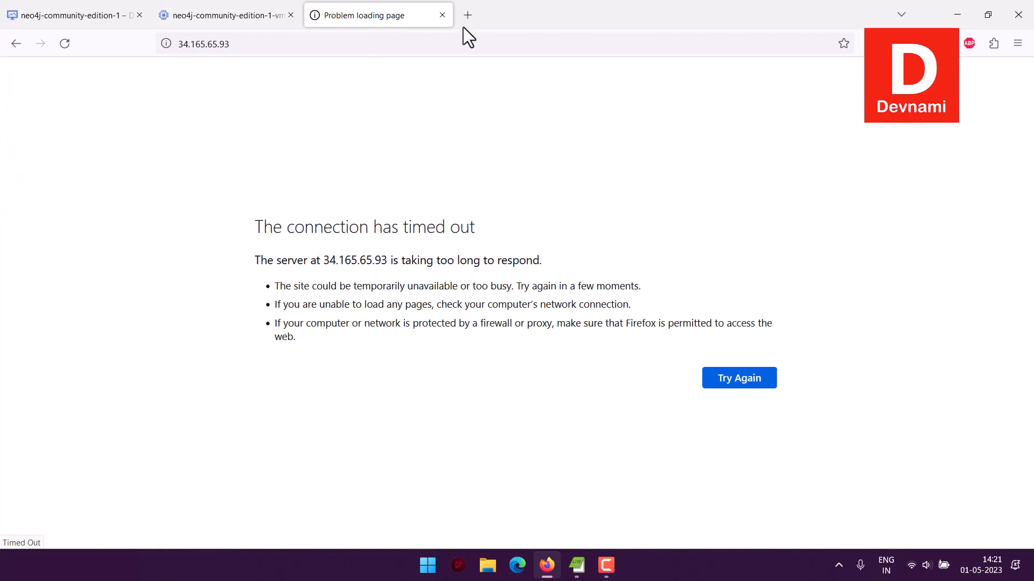
click(442, 16)
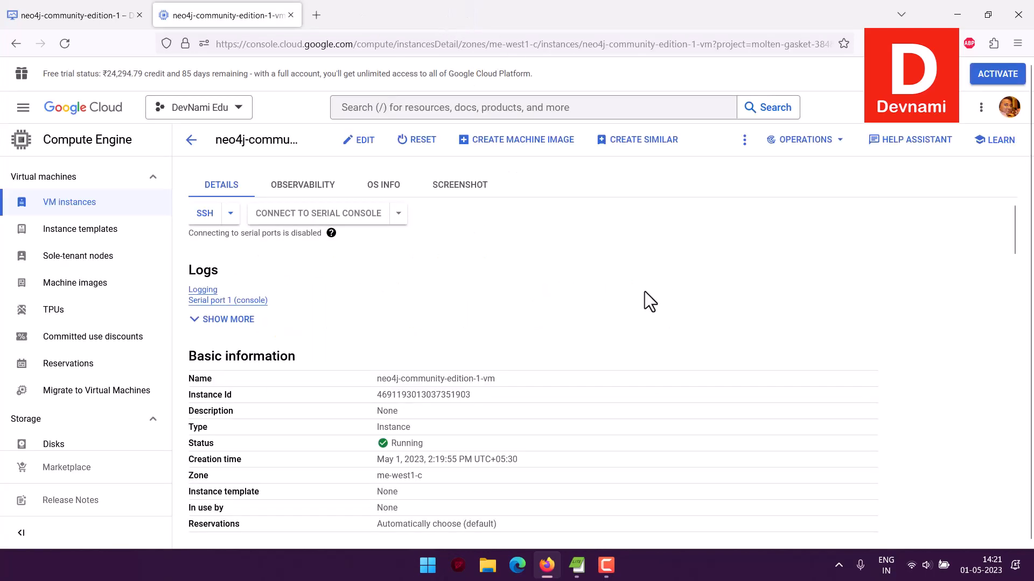
click(232, 215)
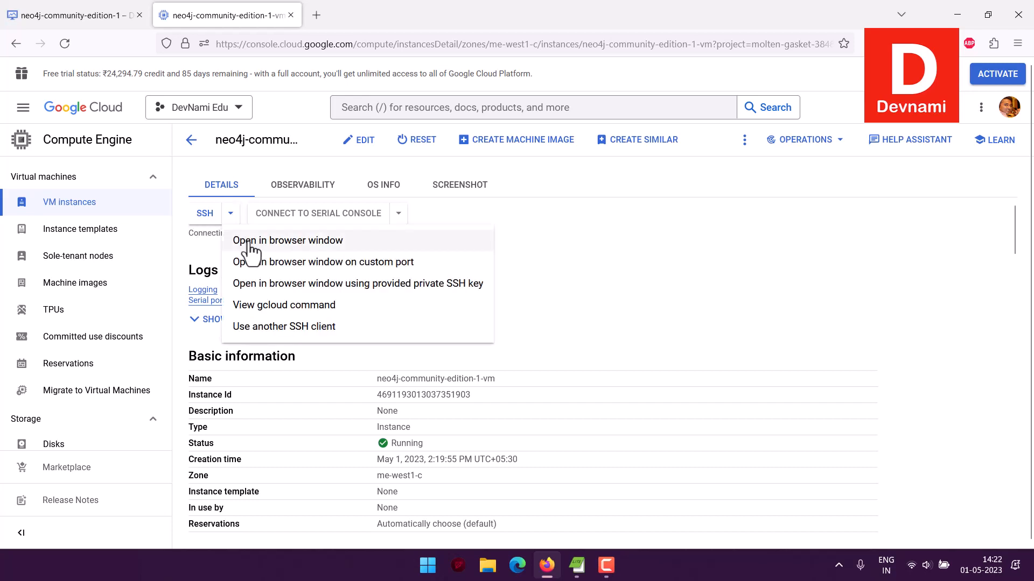
click(249, 242)
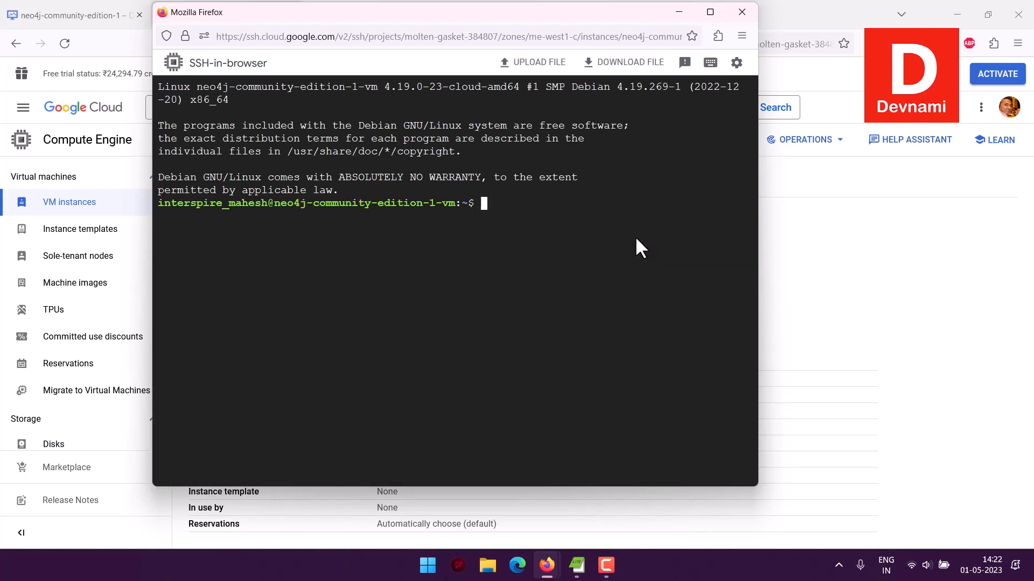
Check the installed versions with neo4j --version and neo4j-admin --version in the SSH terminal.
text(neo4j --version)
key(Return)
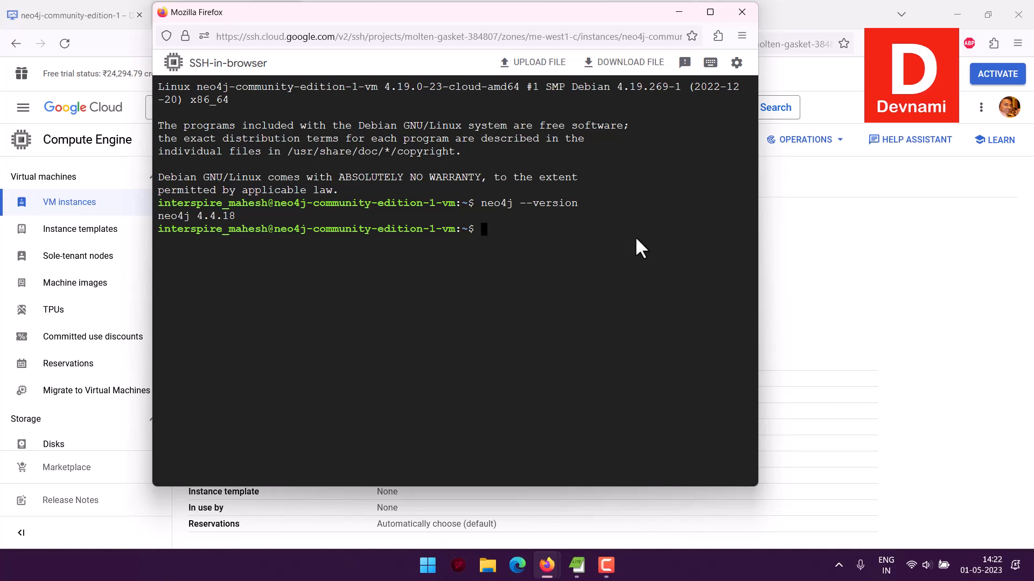
text(neo4j-admin --versi)
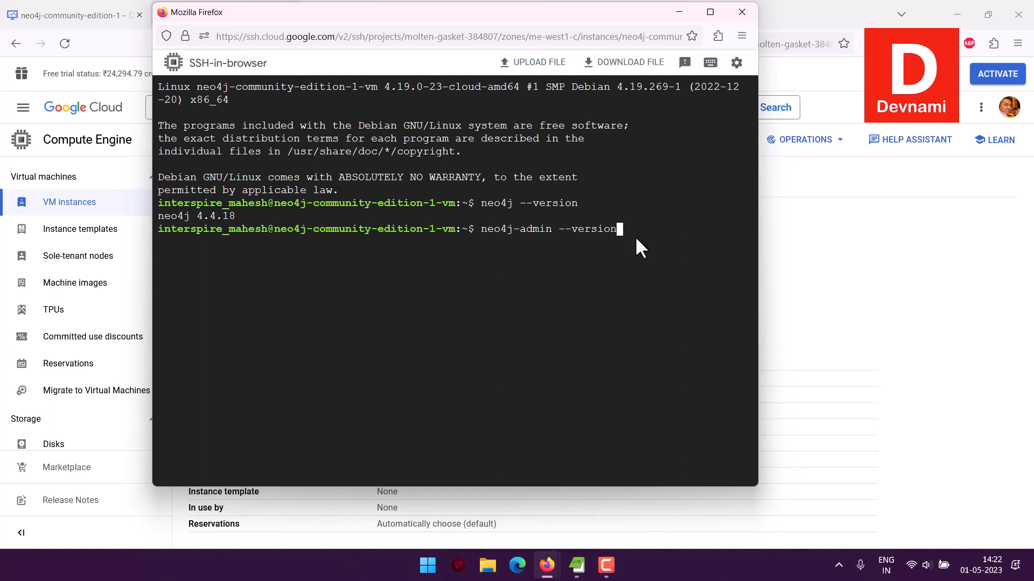
text(on)
key(Return)
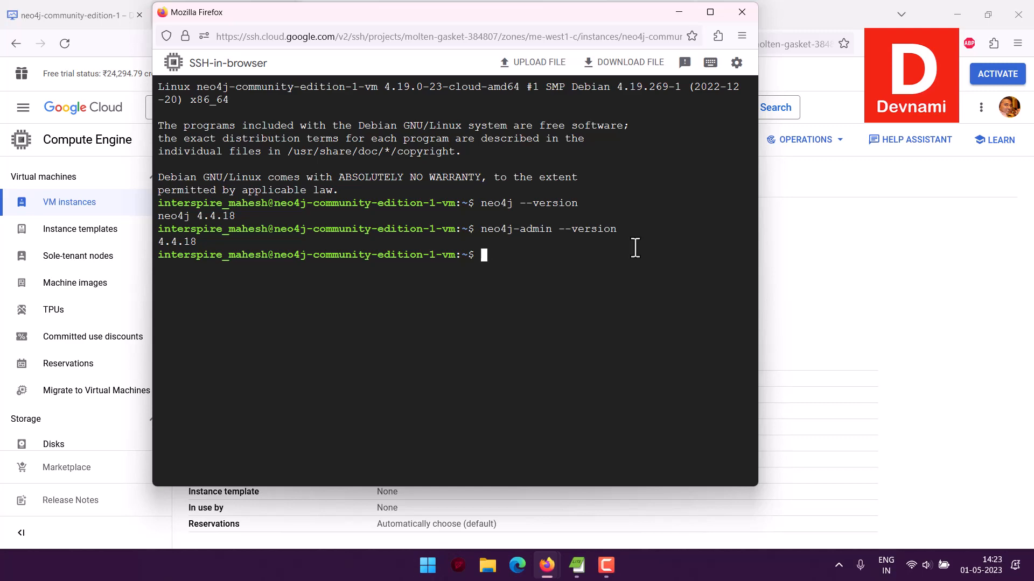
Copy the temporary Neo4j admin password from the neo4j-community-edition-1 deployment details.
click(91, 19)
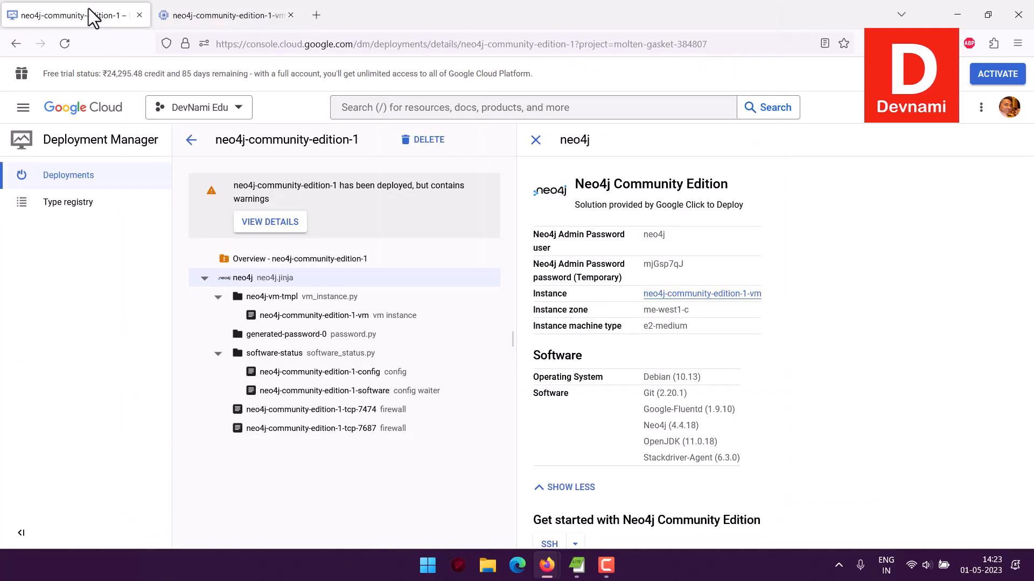
double_click(650, 264)
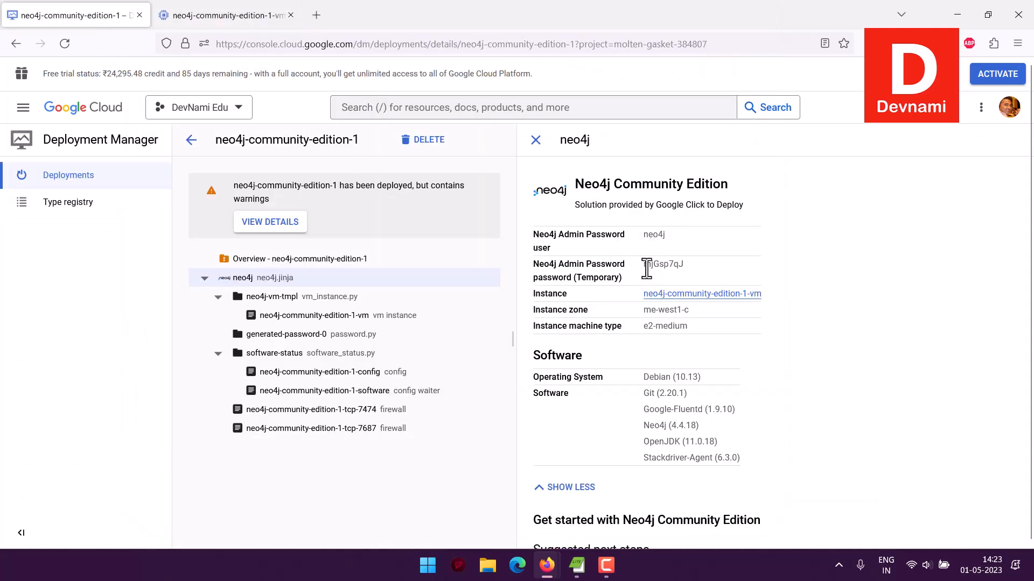
key(ctrl+c)
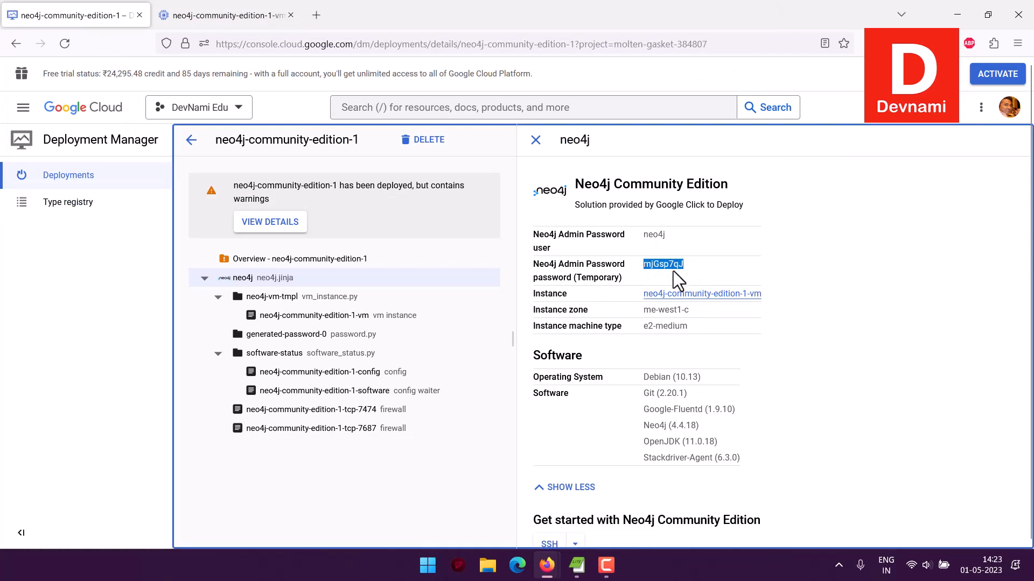
click(695, 271)
Return to the VM's SSH terminal window, maximize it and make its command prompt active.
click(213, 21)
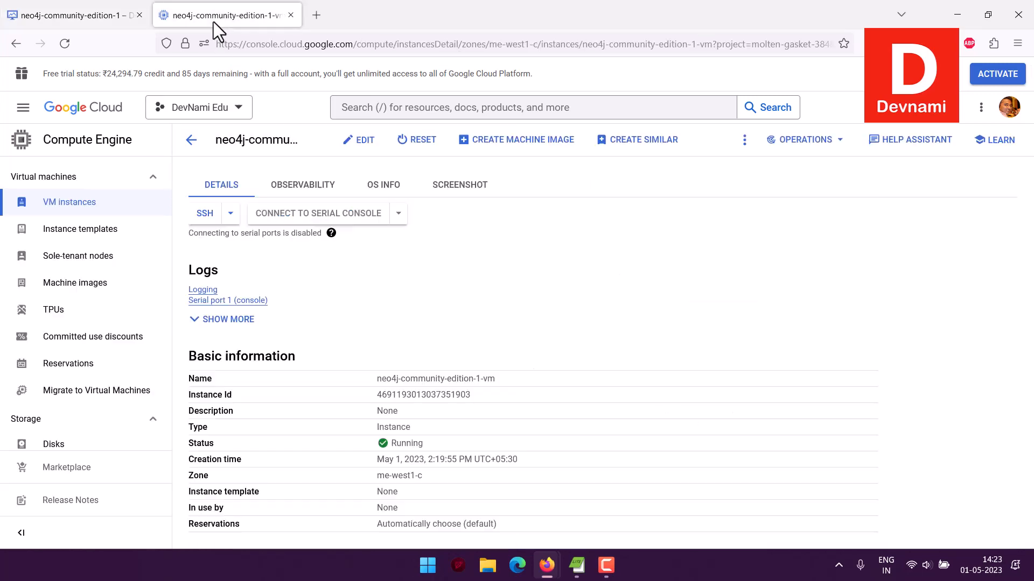
mouse_move(548, 562)
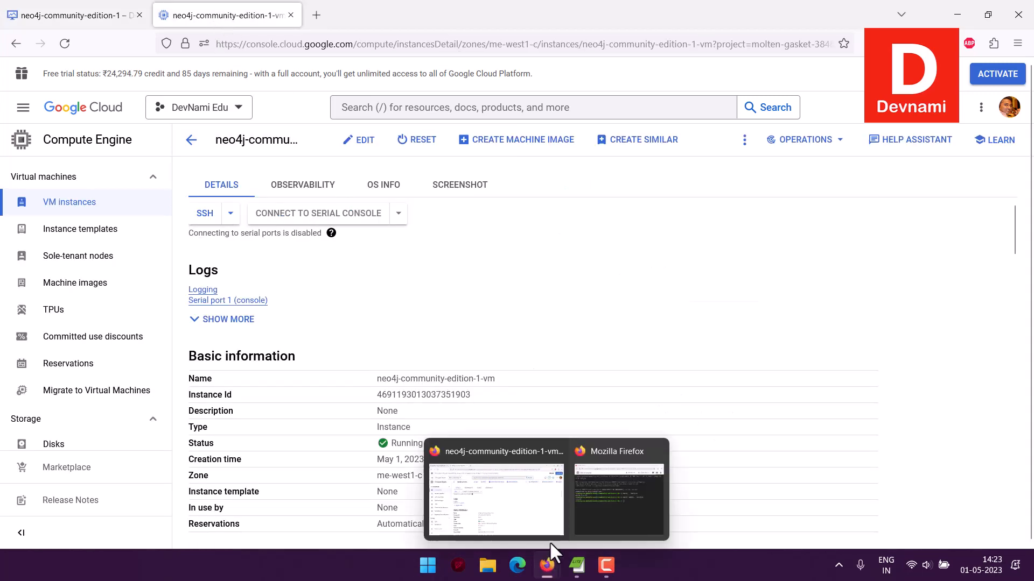
click(592, 463)
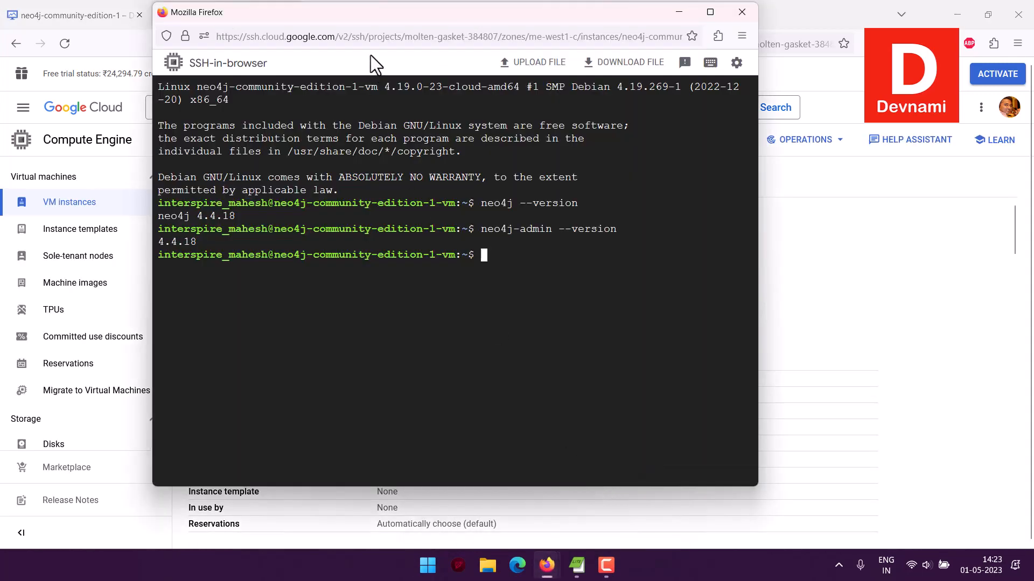
double_click(385, 20)
click(348, 251)
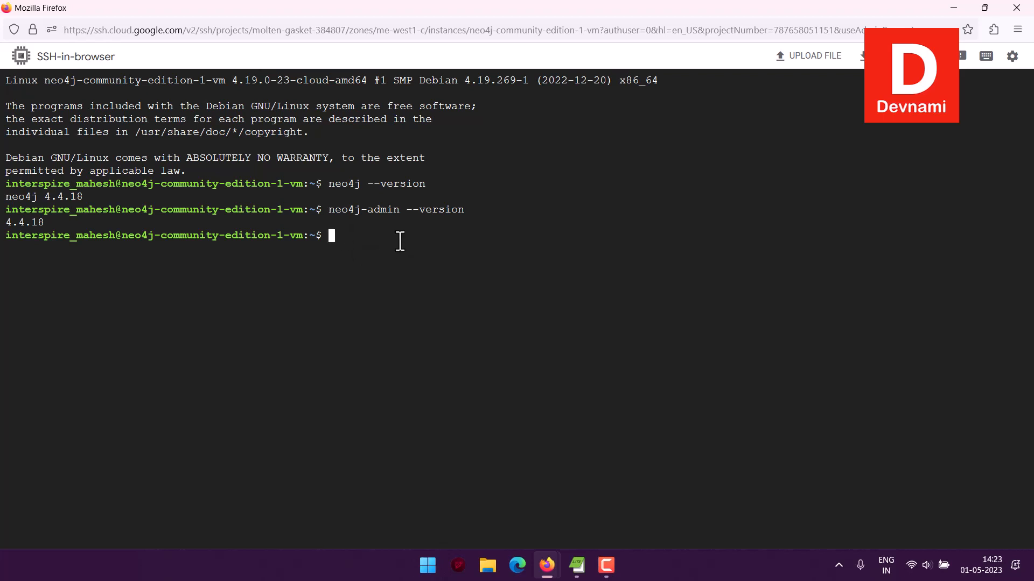
Start cypher-shell and log in with the username neo4j and the copied temporary admin password.
text(cypher-shell)
key(Return)
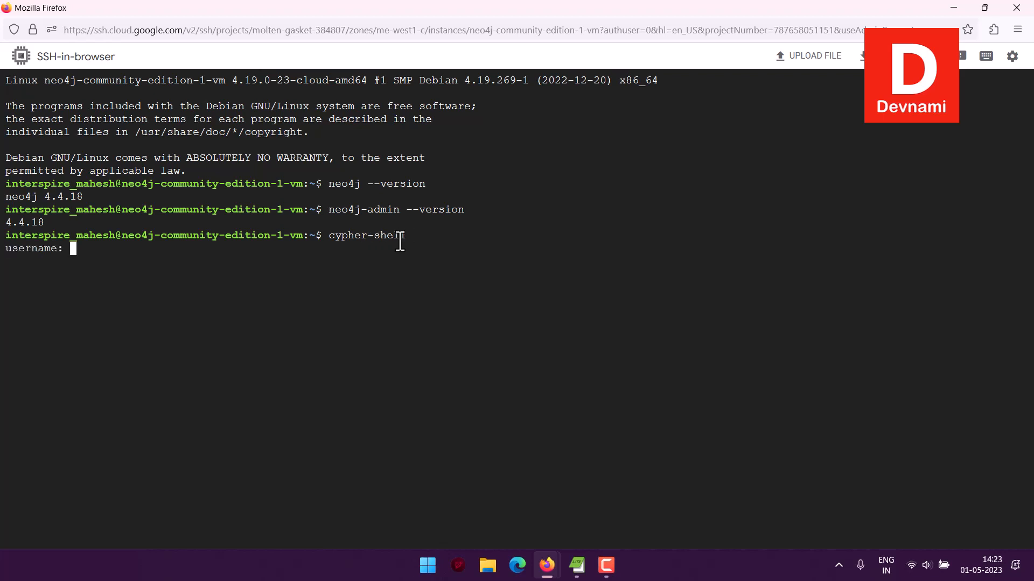
text(neo4j)
key(Return)
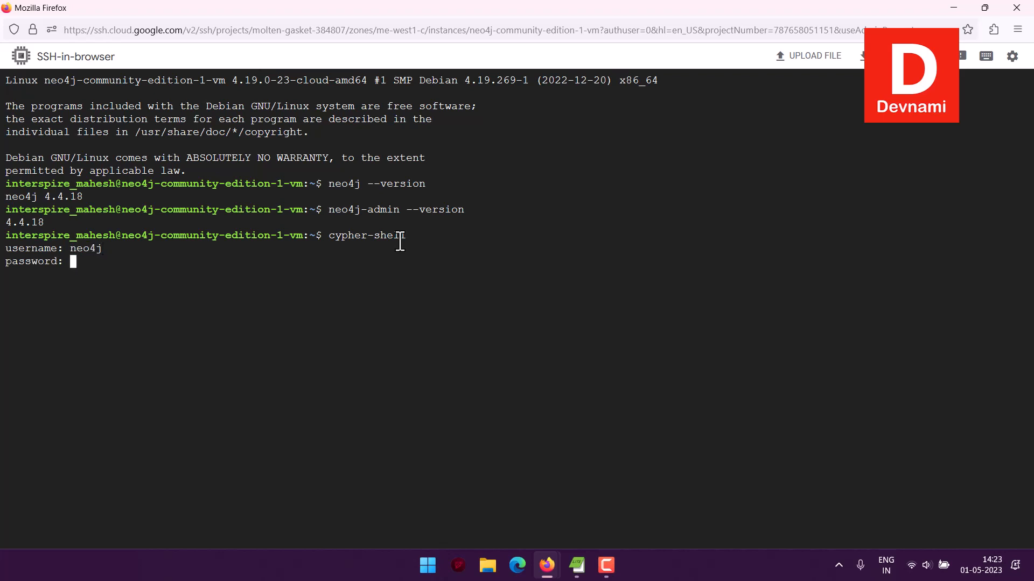
right_click(153, 279)
click(189, 376)
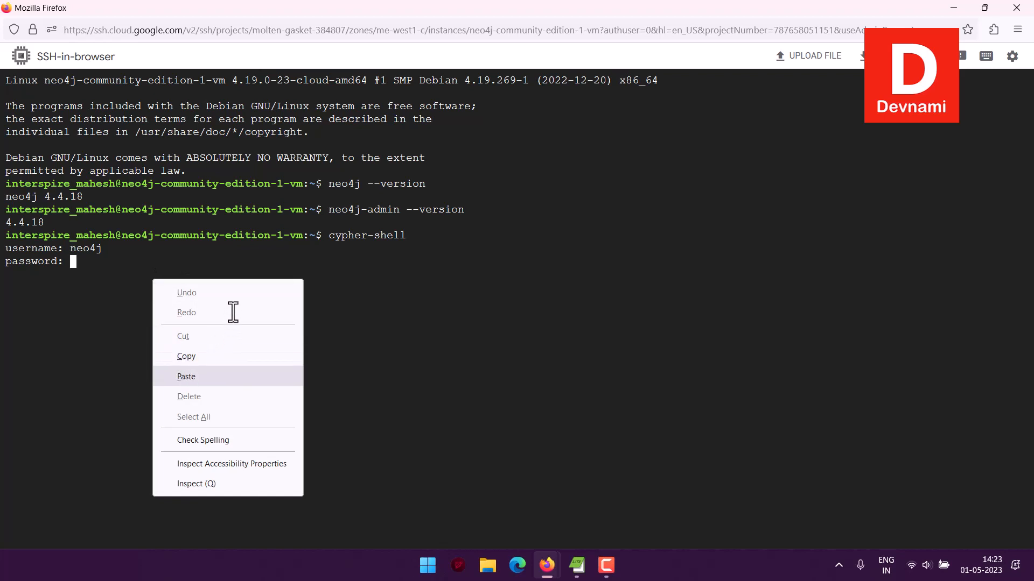
key(Return)
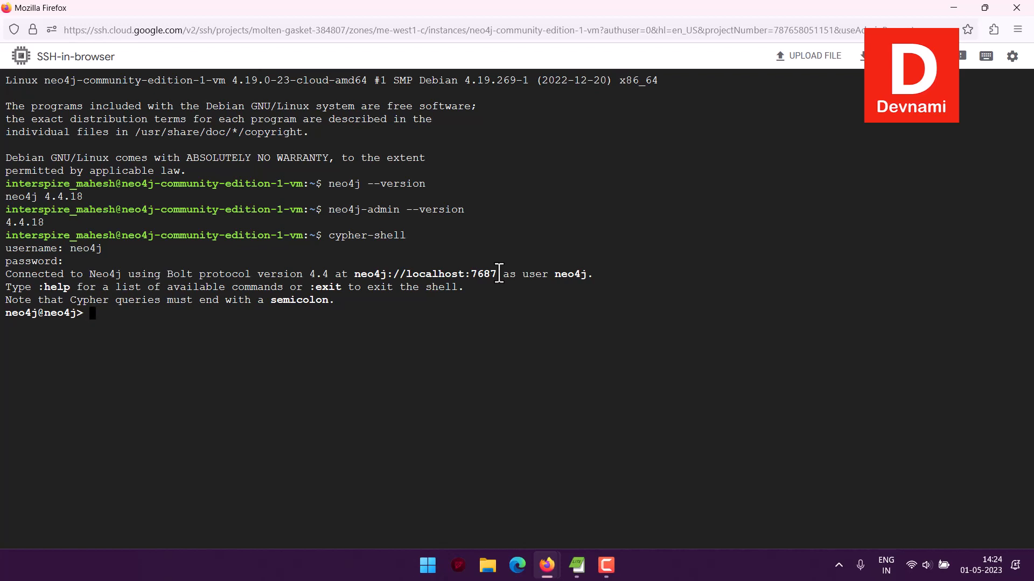
text(exit)
key(Return)
key(ctrl+c)
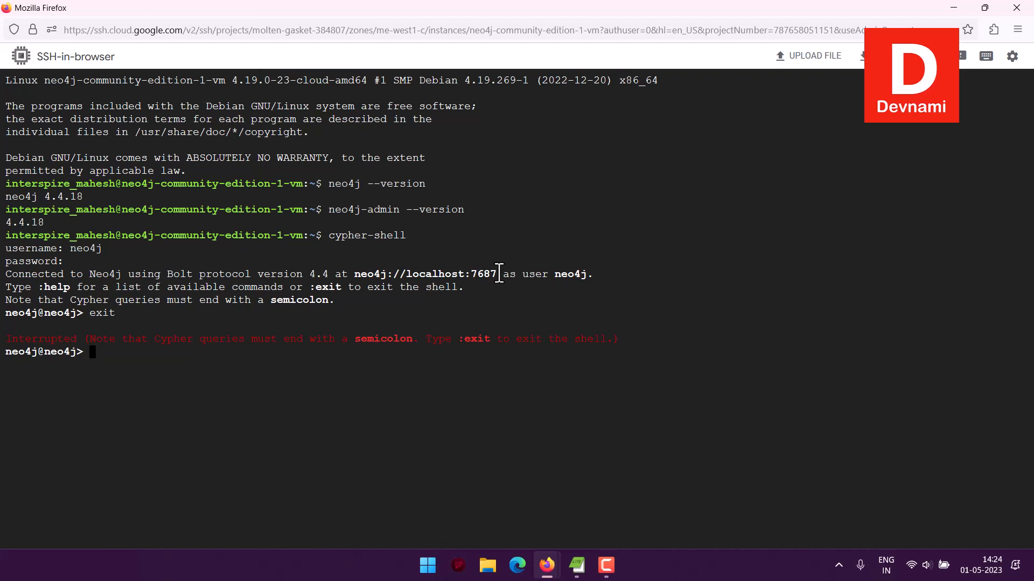
Leave Cypher Shell with the :exit command and end the SSH session with exit.
text(:exit)
key(Return)
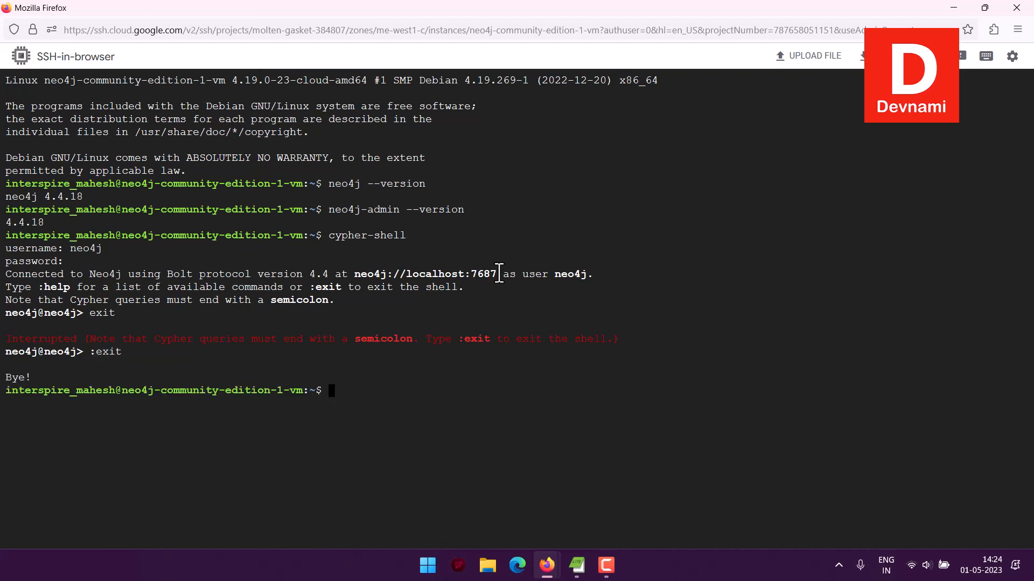
text(exit)
key(Return)
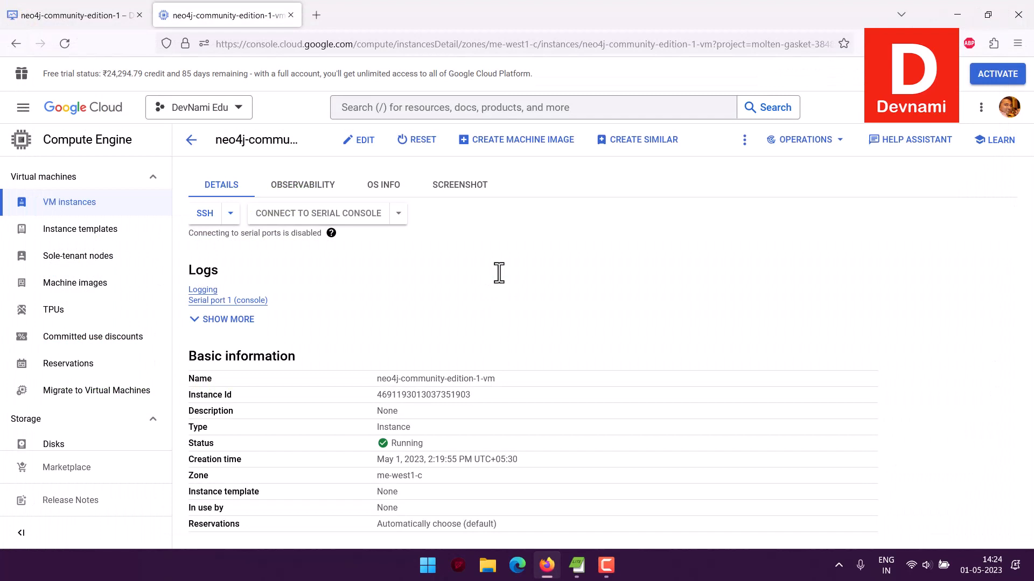
Go back to the VM instances list and delete the neo4j-community-edition-1-vm instance.
click(192, 139)
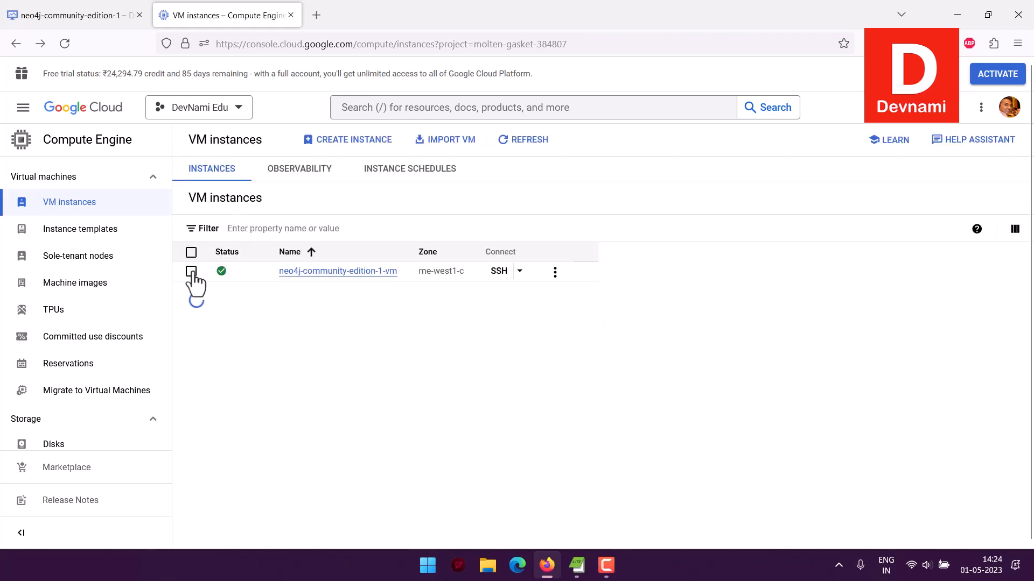
click(191, 271)
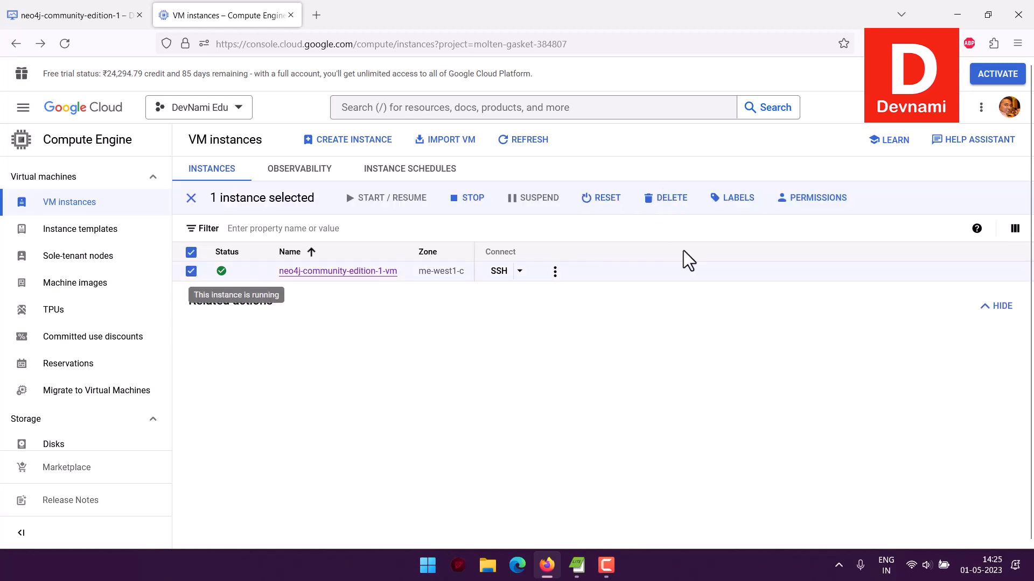
click(666, 198)
click(669, 350)
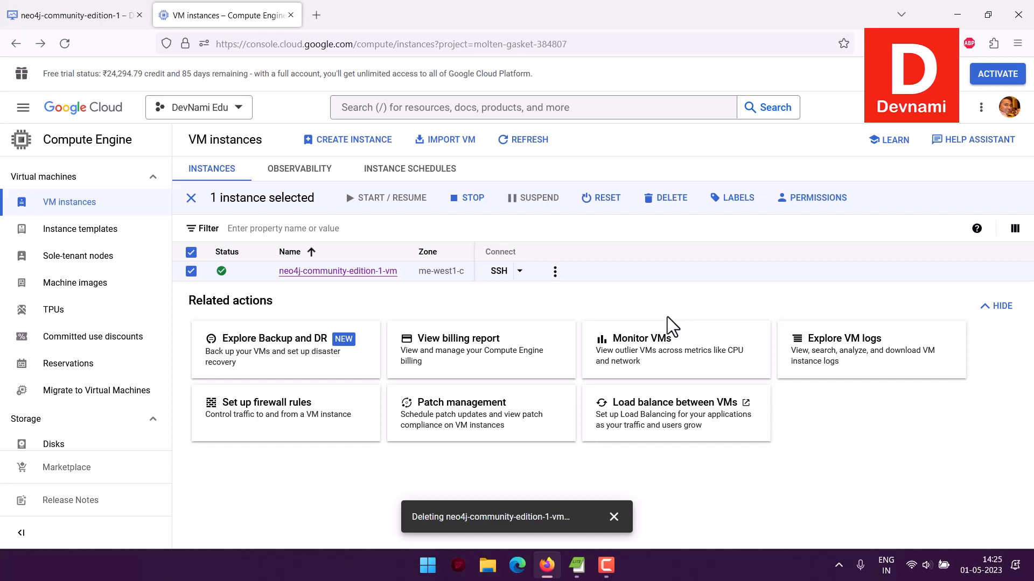
View the list of deployments in Deployment Manager and return to the VM instances list.
click(48, 16)
click(109, 187)
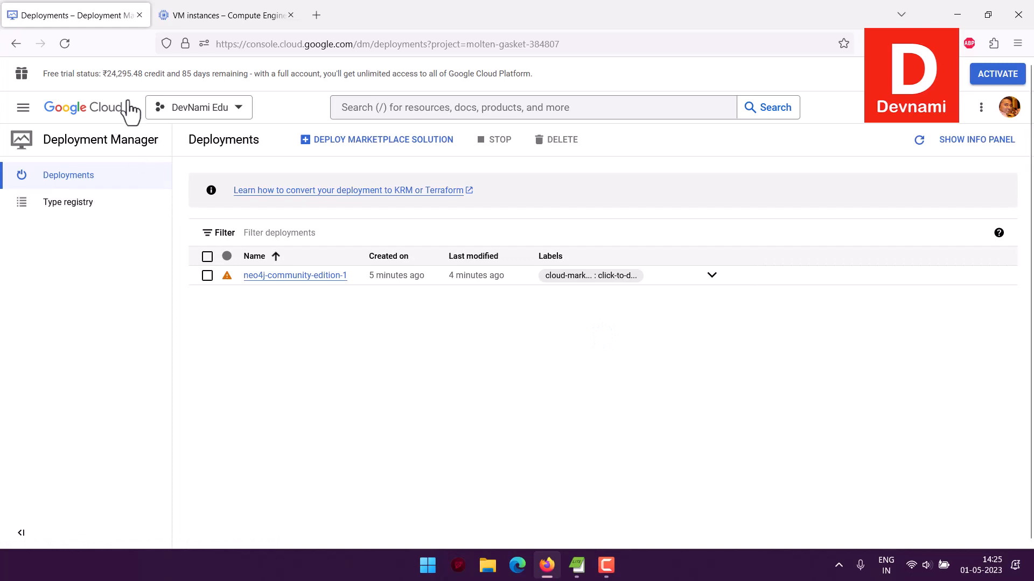
click(213, 16)
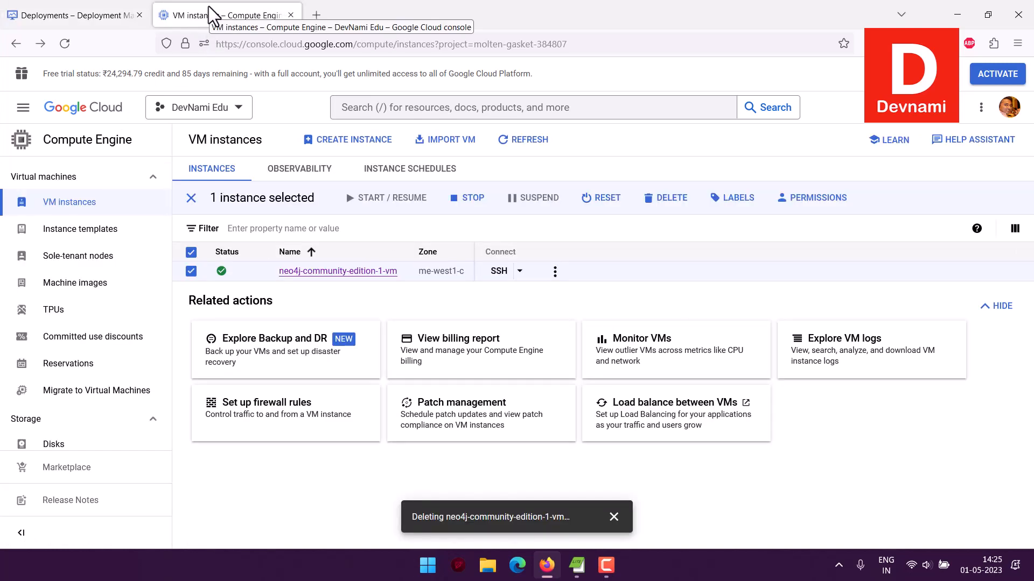